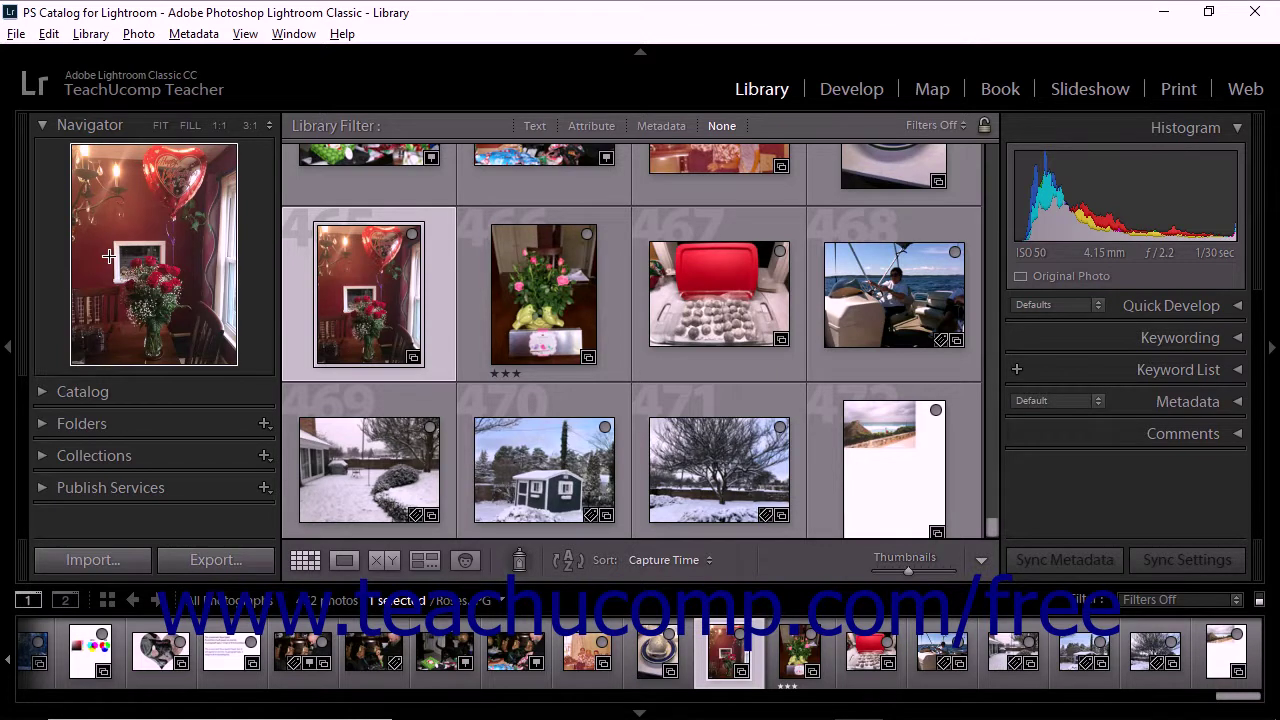
- Open the roses photo by itself in Loupe view
{"action": "left_click", "coordinate": [345, 562]}
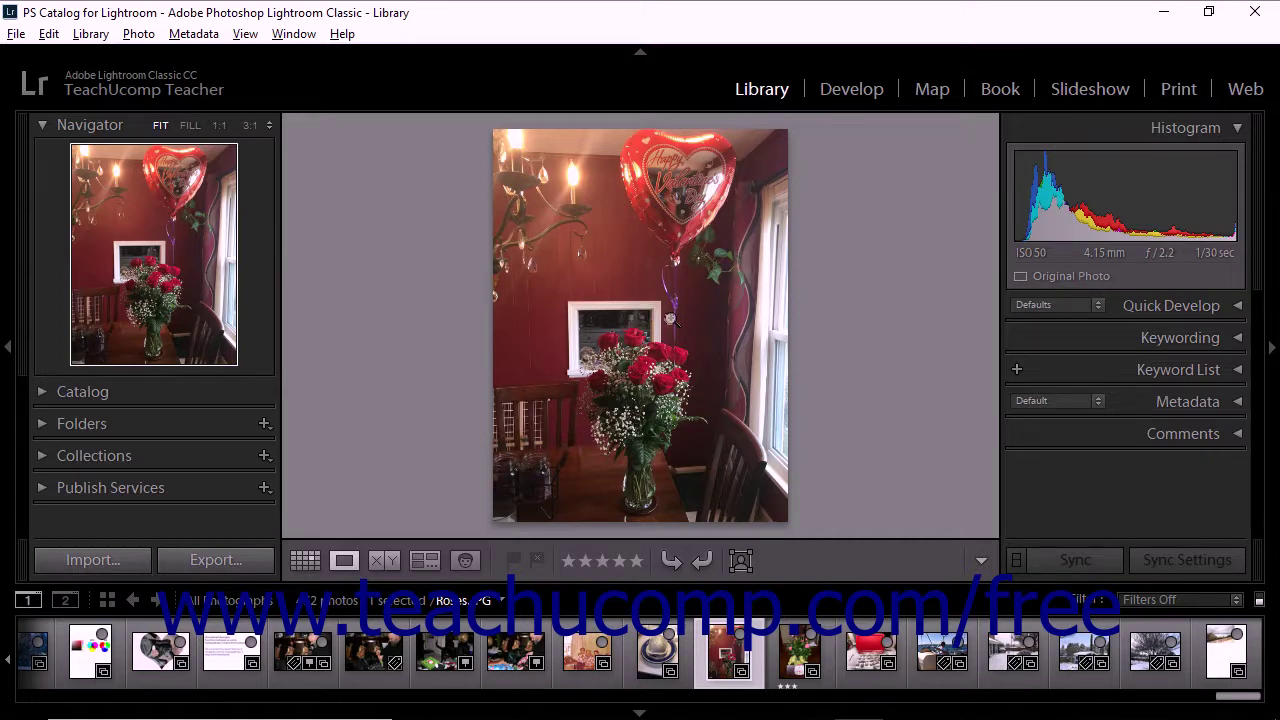
- Toggle the photo between 1:1 and the whole view by clicking the same spot
{"action": "left_click", "coordinate": [669, 317]}
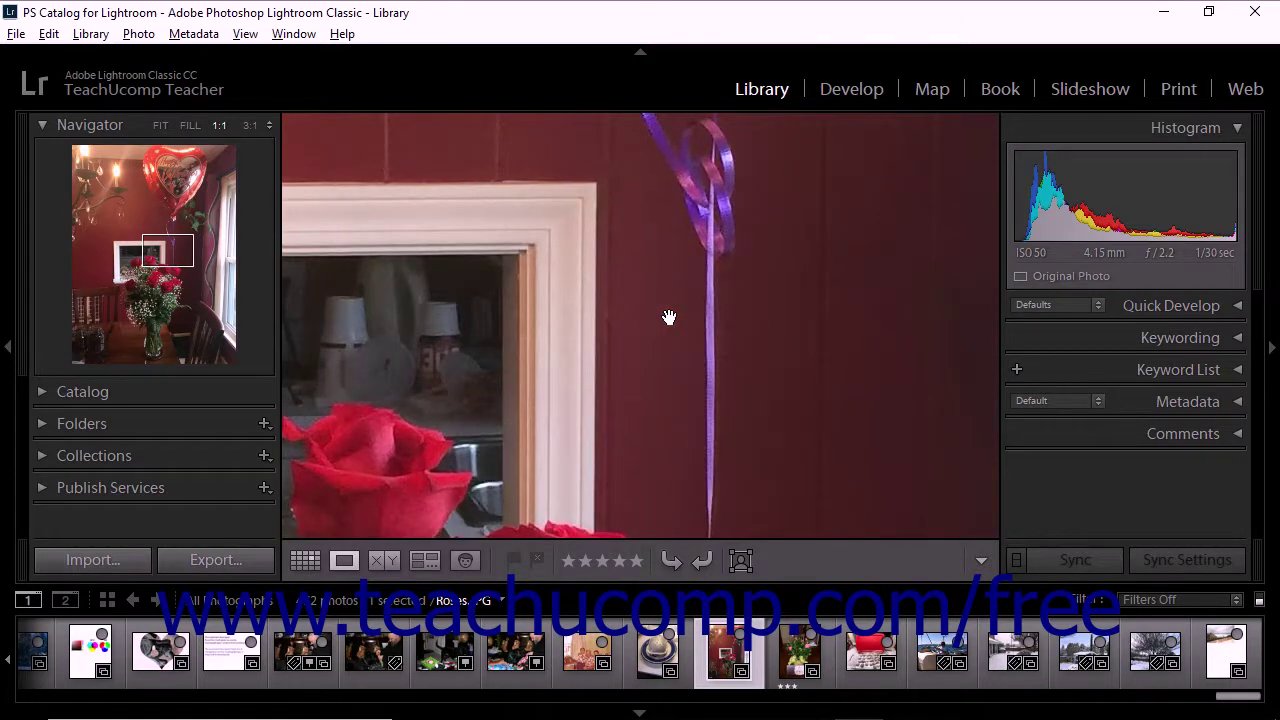
{"action": "left_click", "coordinate": [669, 317]}
{"action": "left_click", "coordinate": [670, 318]}
{"action": "left_click", "coordinate": [669, 317]}
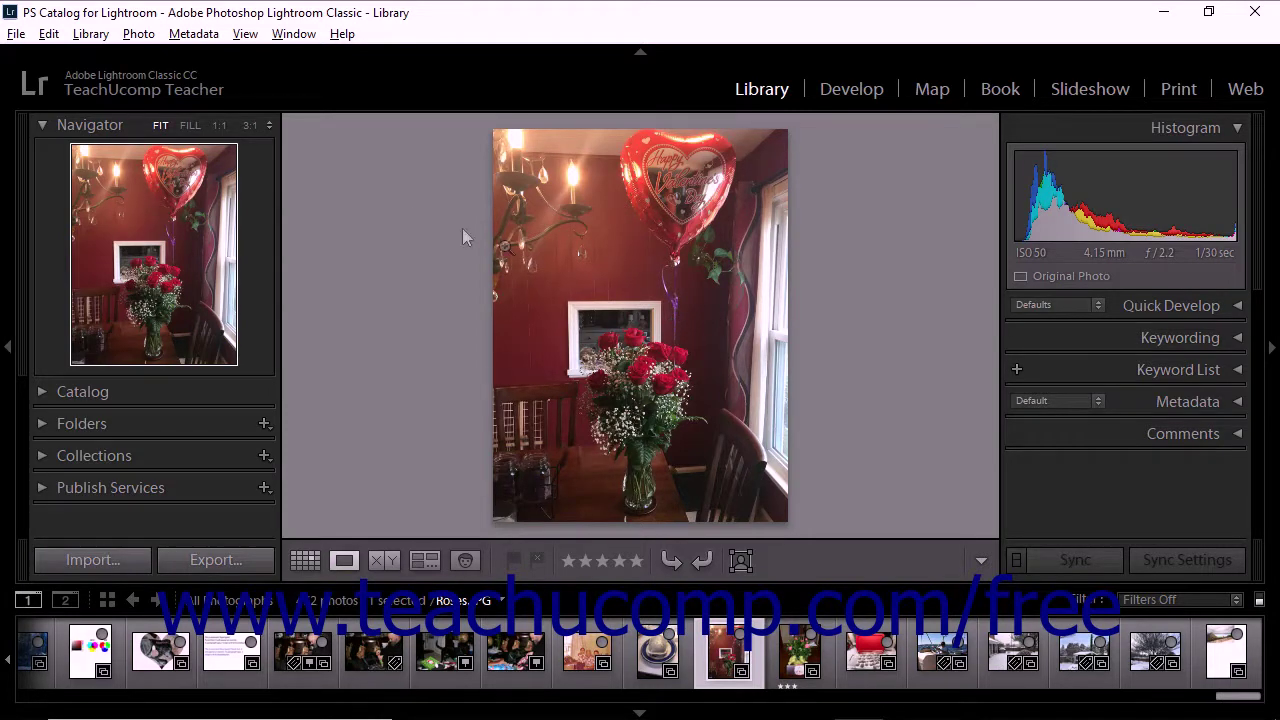
- Switch the Navigator zoom between Fill and Fit
{"action": "left_click", "coordinate": [116, 130]}
{"action": "left_click", "coordinate": [189, 126]}
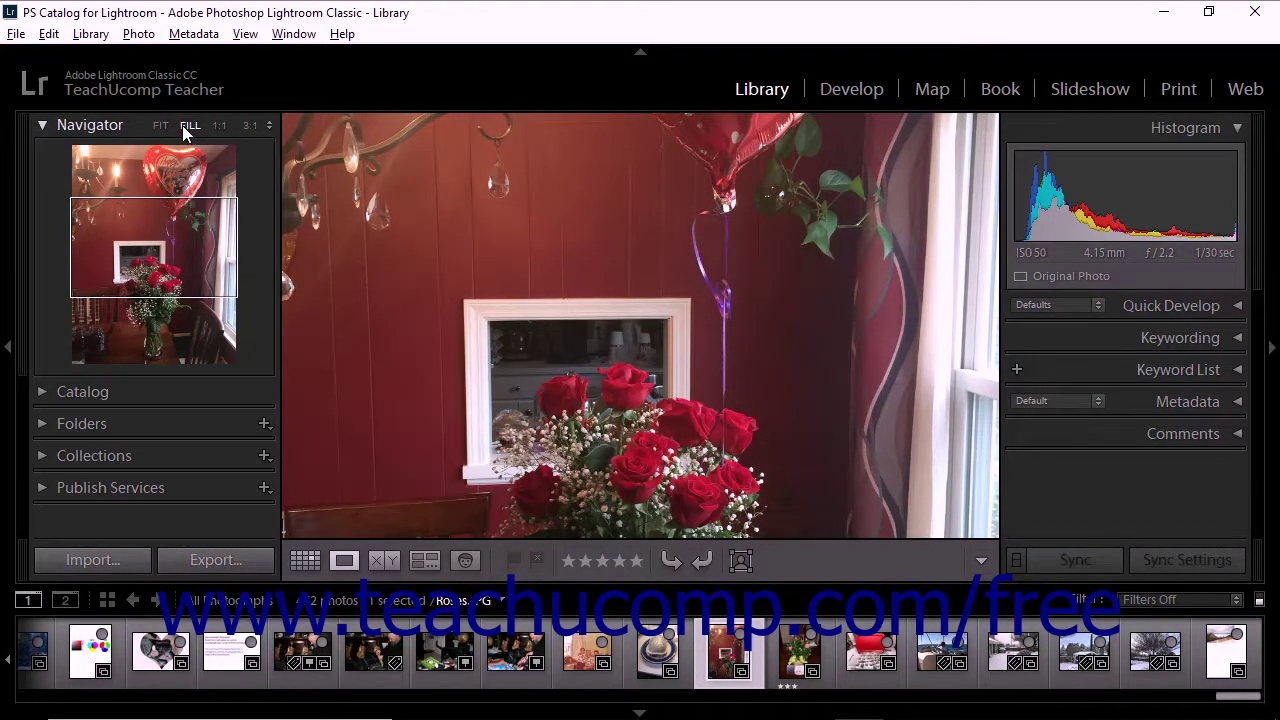
{"action": "left_click", "coordinate": [162, 125]}
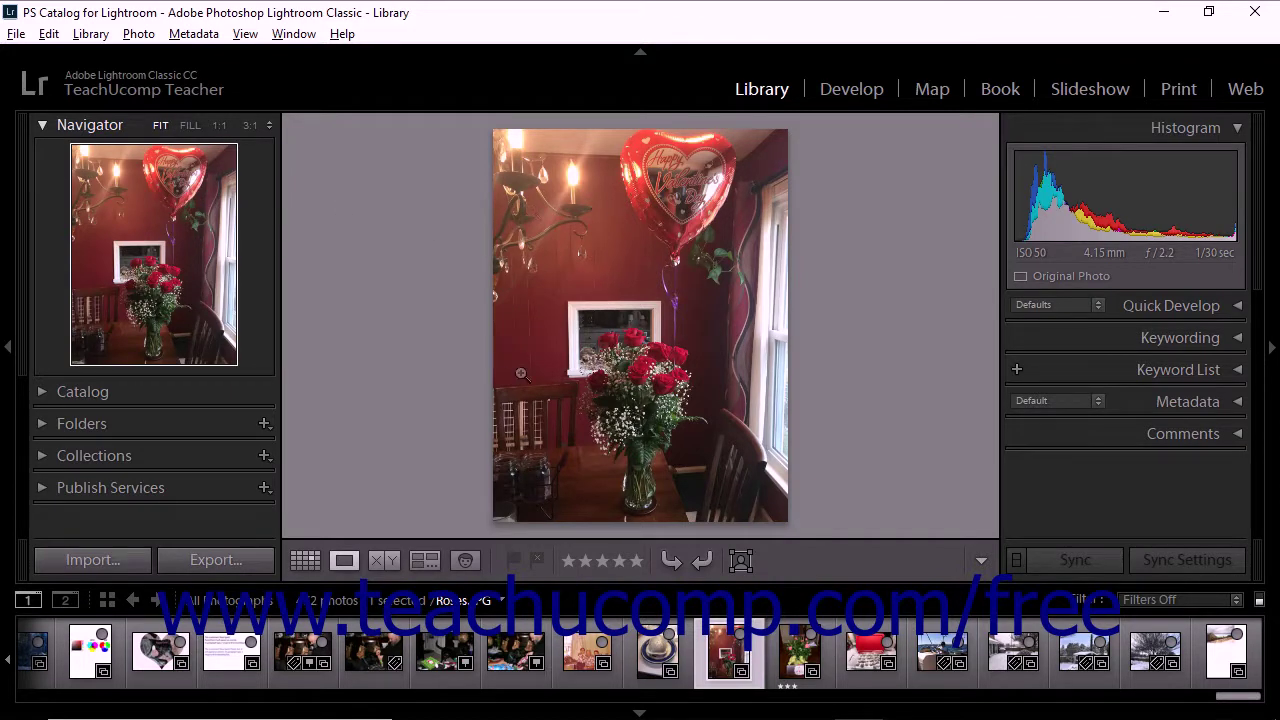
{"action": "left_click", "coordinate": [191, 127]}
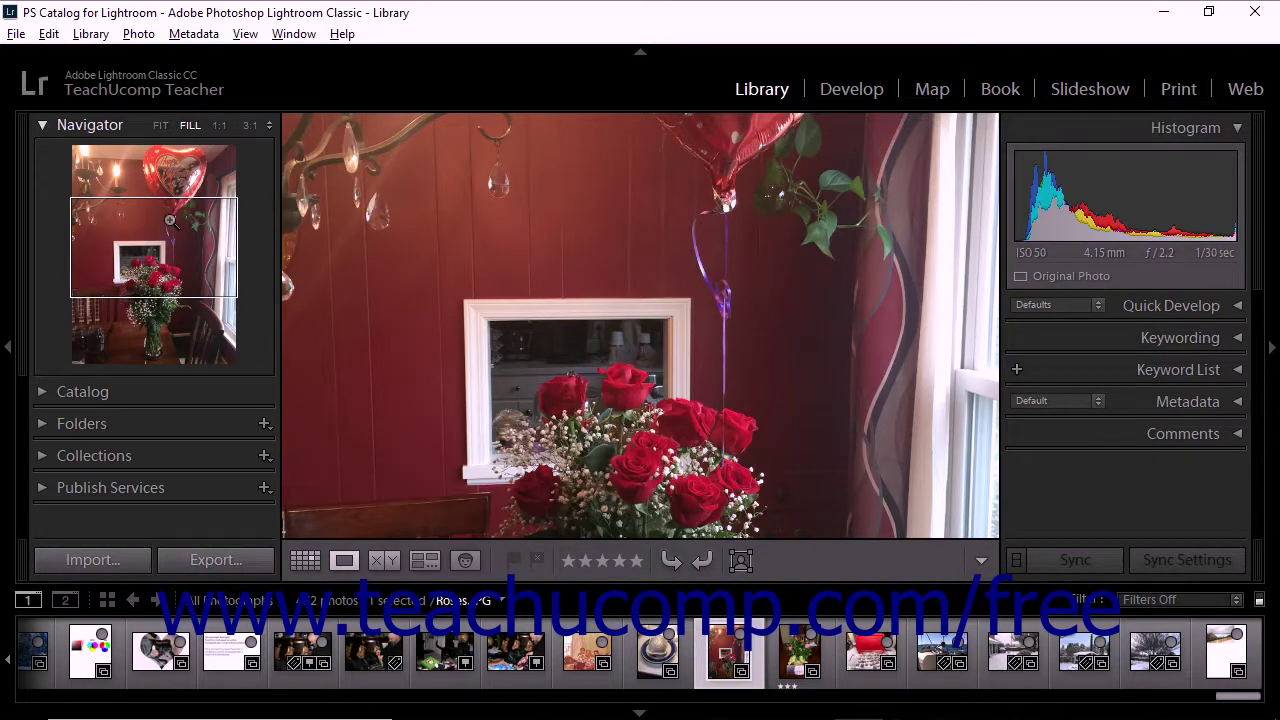
- Pan the Navigator to the roses and chandelier, then Fit and zoom 1:1 on the crystal
{"action": "left_click_drag", "start_coordinate": [170, 220], "coordinate": [180, 262]}
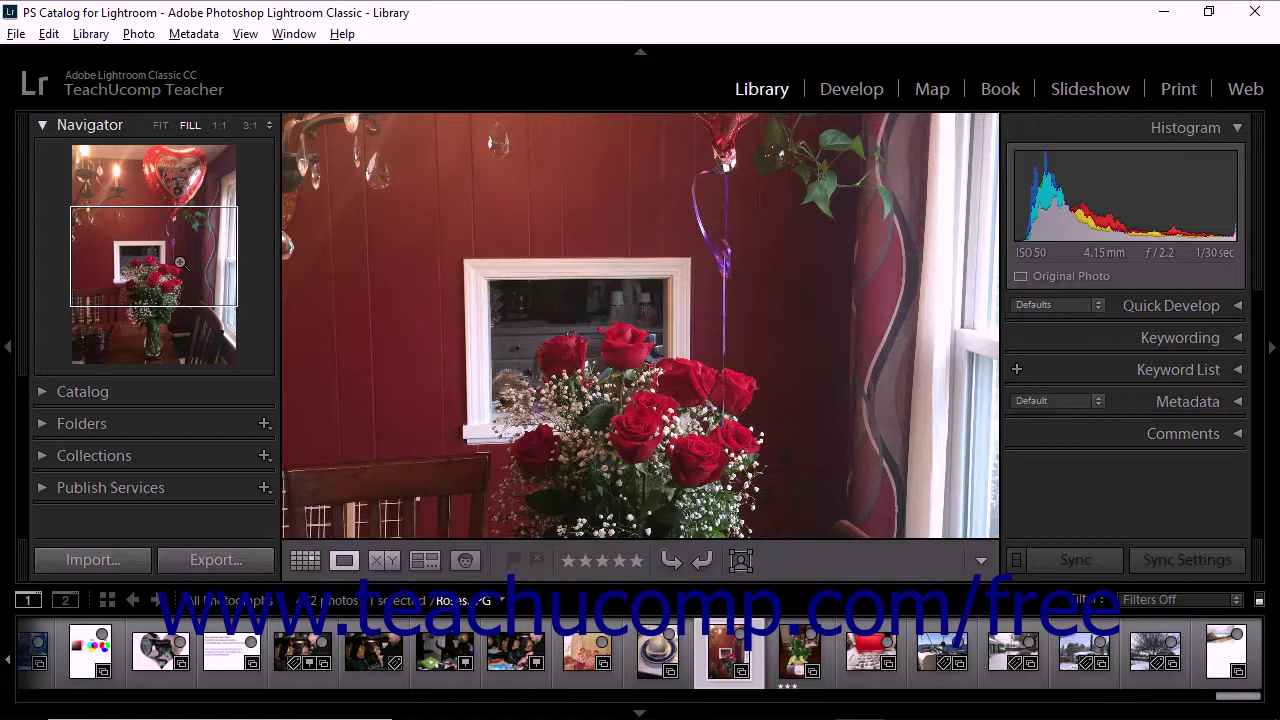
{"action": "left_click", "coordinate": [162, 181]}
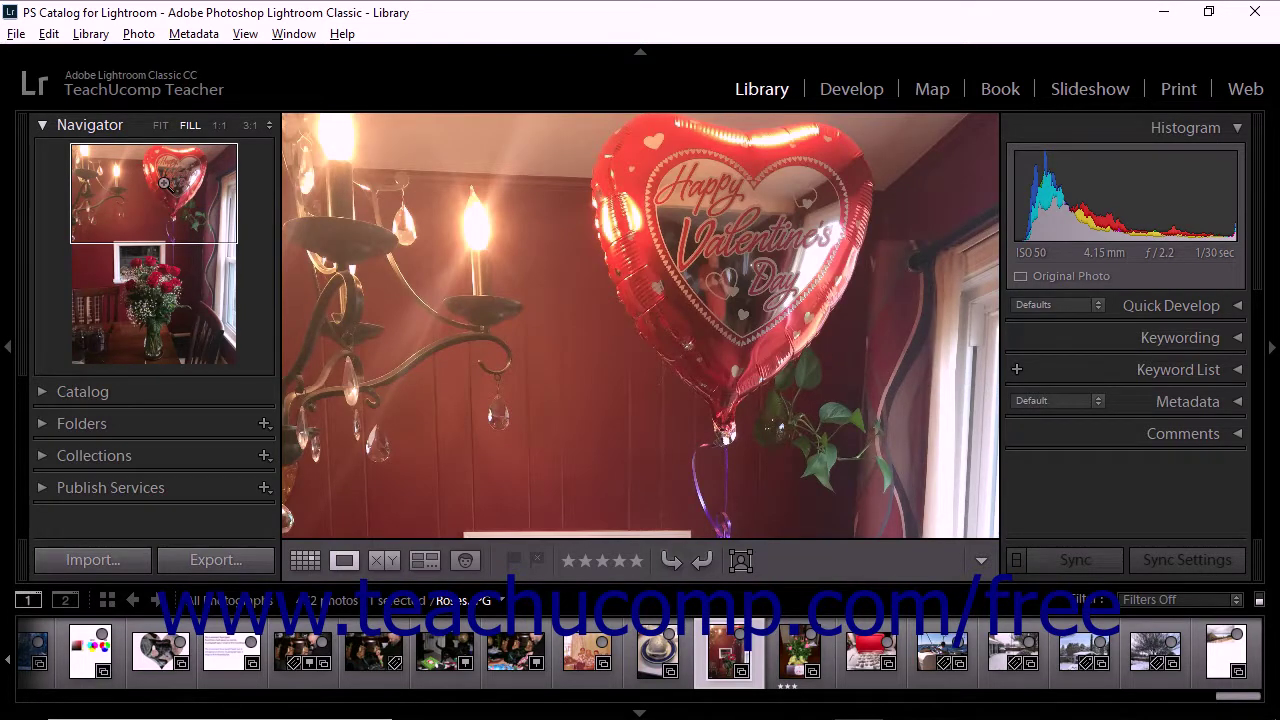
{"action": "left_click", "coordinate": [159, 125]}
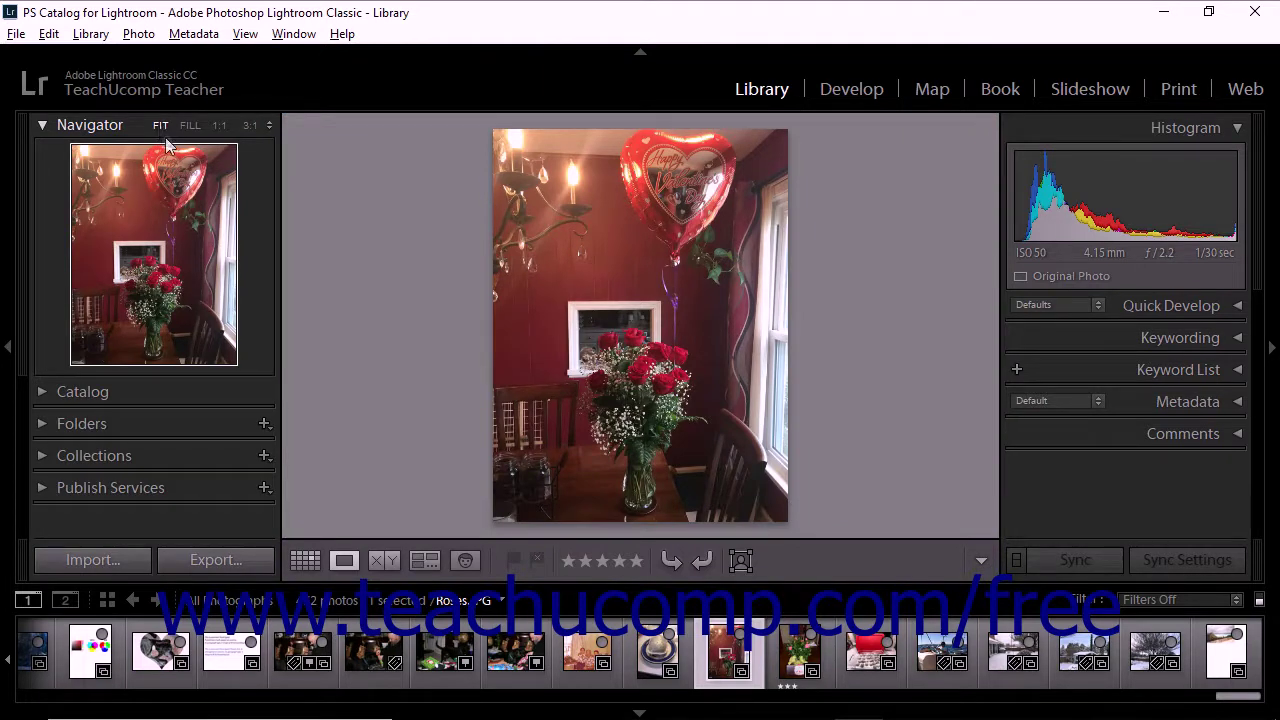
{"action": "left_click", "coordinate": [579, 247]}
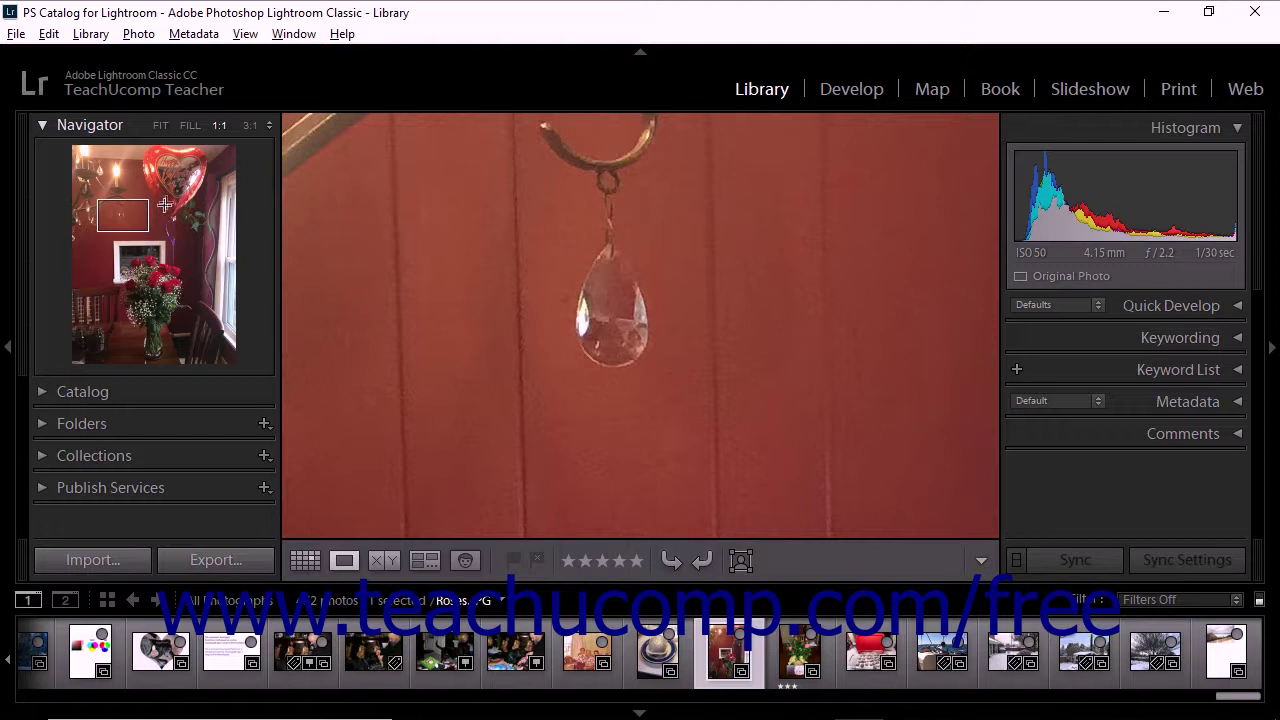
- Inspect the crystal and red wall at 4:1, then drop back to 1:1
{"action": "left_click", "coordinate": [269, 126]}
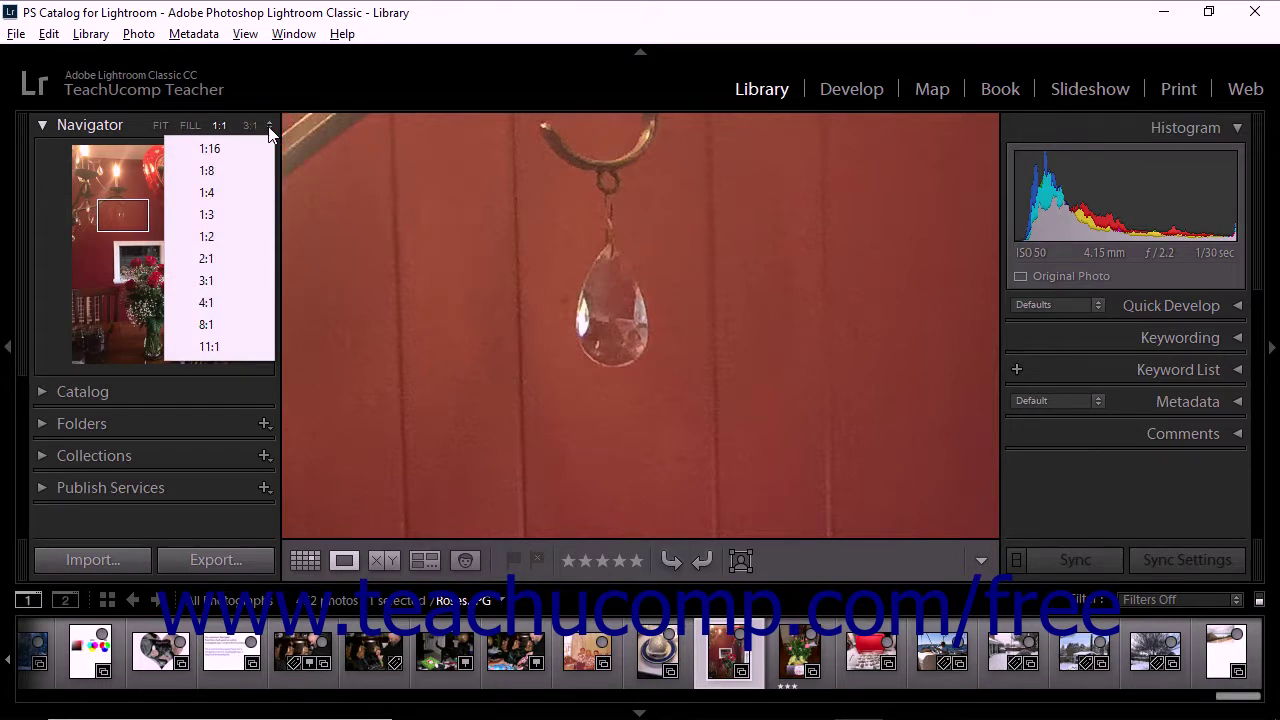
{"action": "left_click", "coordinate": [223, 300]}
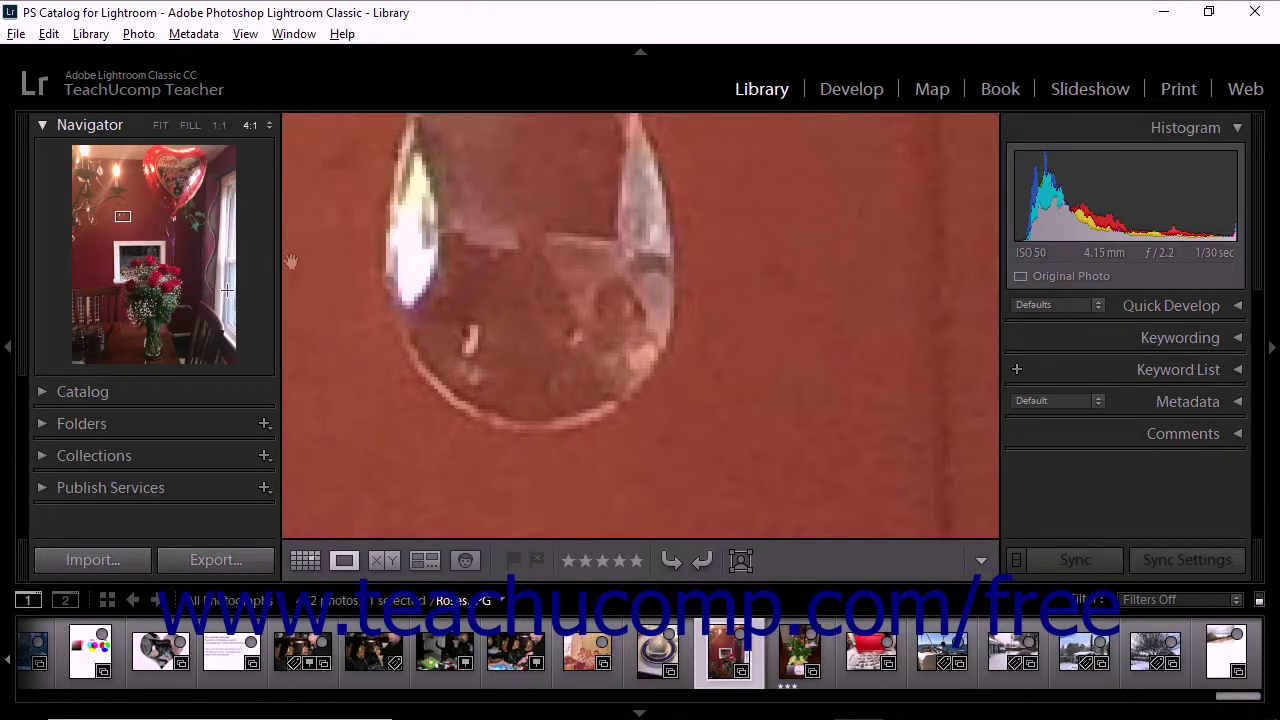
{"action": "left_click", "coordinate": [419, 245]}
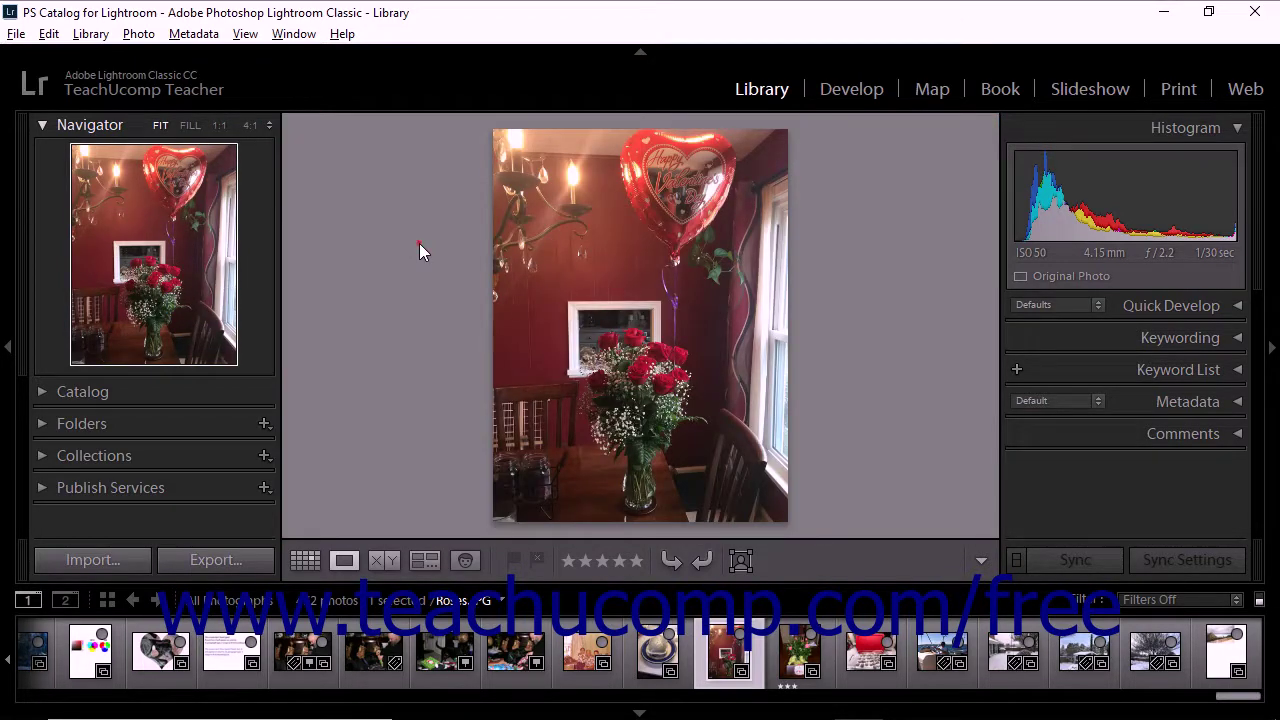
{"action": "left_click", "coordinate": [585, 277]}
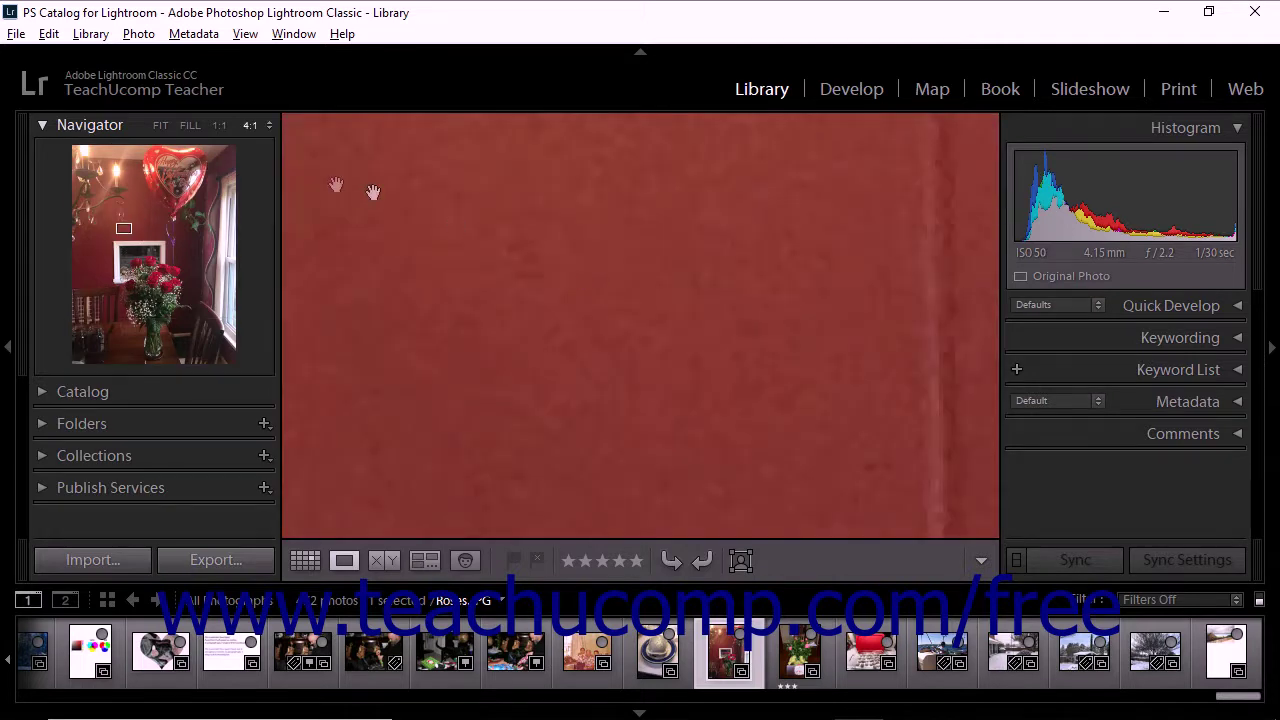
{"action": "left_click", "coordinate": [220, 128]}
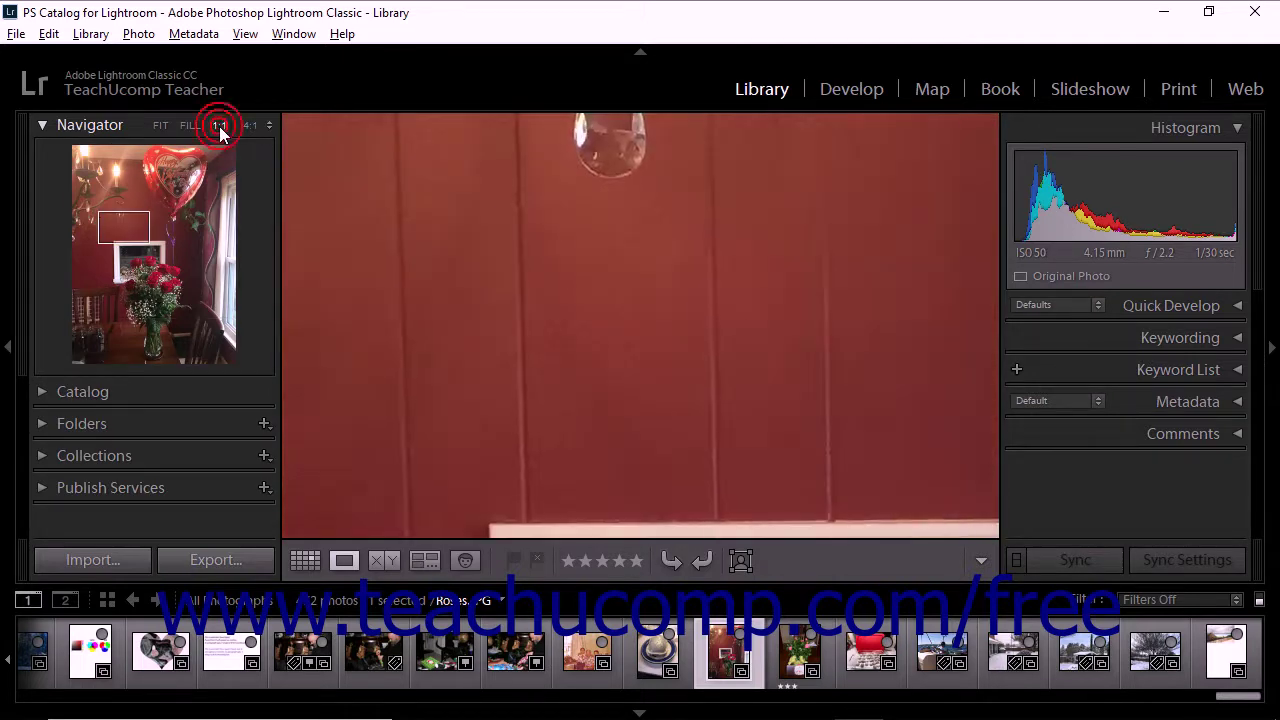
- Zoom to 3:1 from the ratio list, return to 1:1, then Fit
{"action": "left_click", "coordinate": [270, 125]}
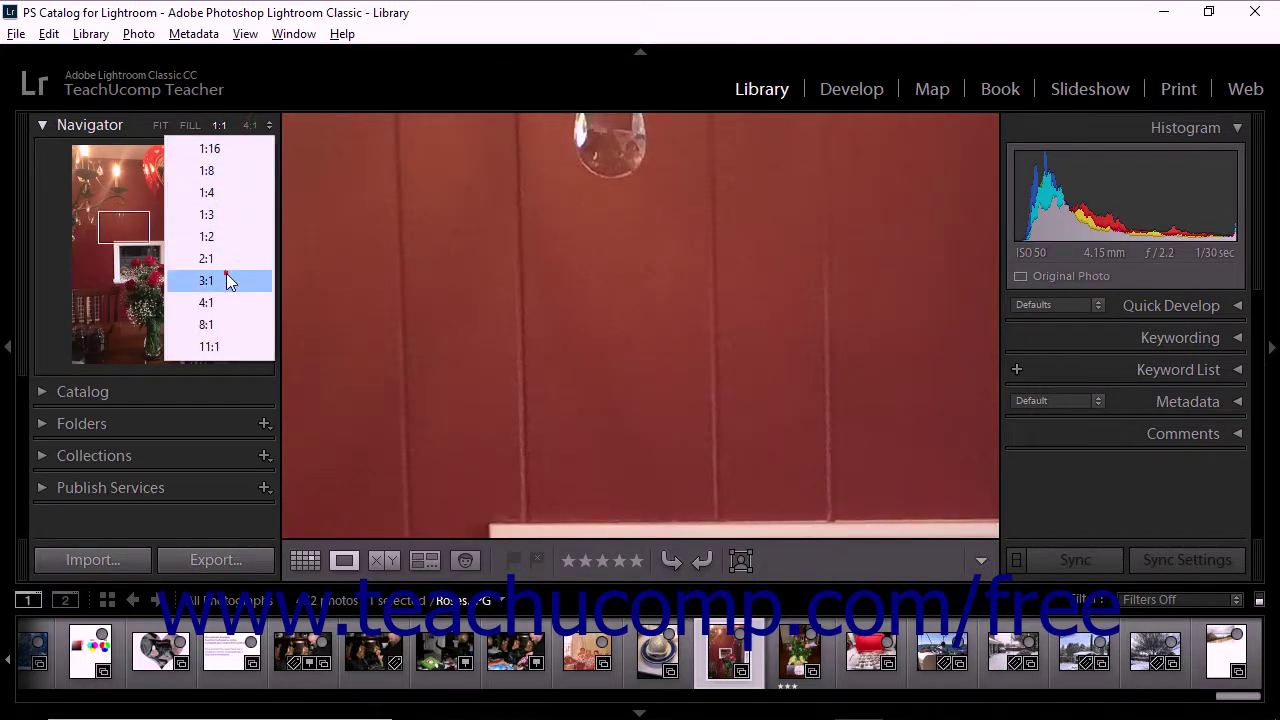
{"action": "left_click", "coordinate": [227, 281]}
{"action": "left_click", "coordinate": [221, 125]}
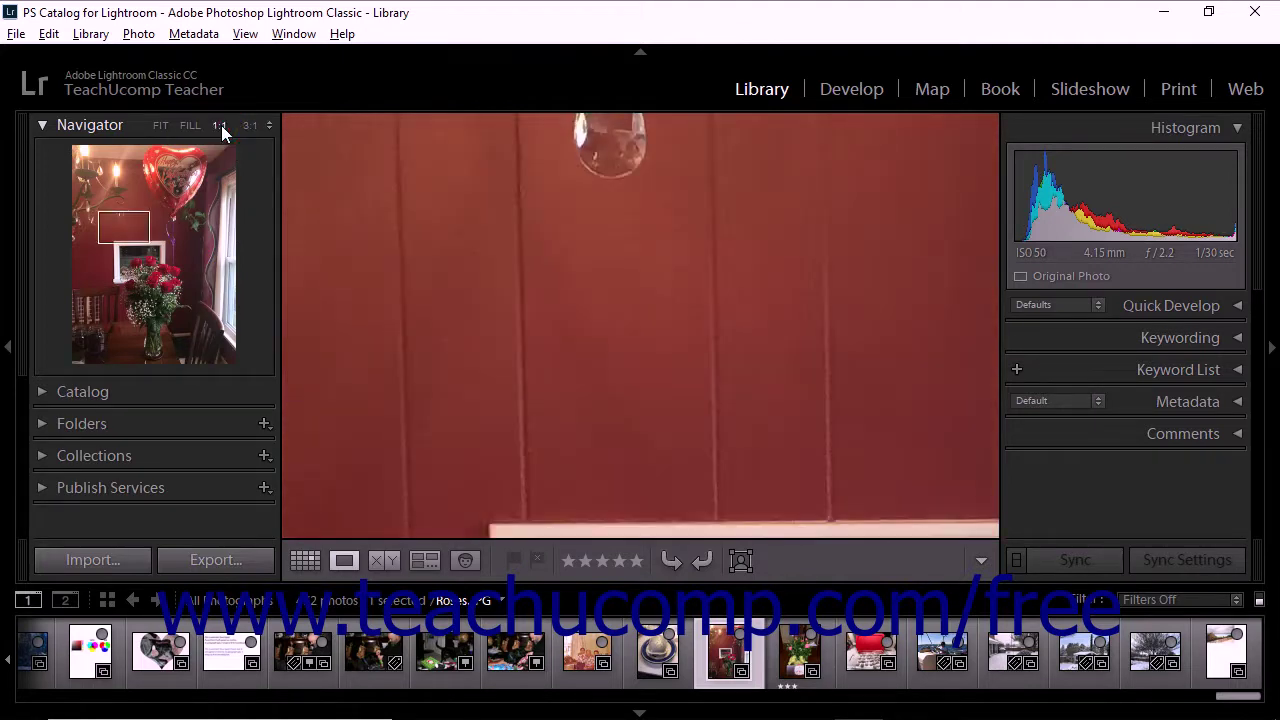
{"action": "left_click", "coordinate": [162, 127]}
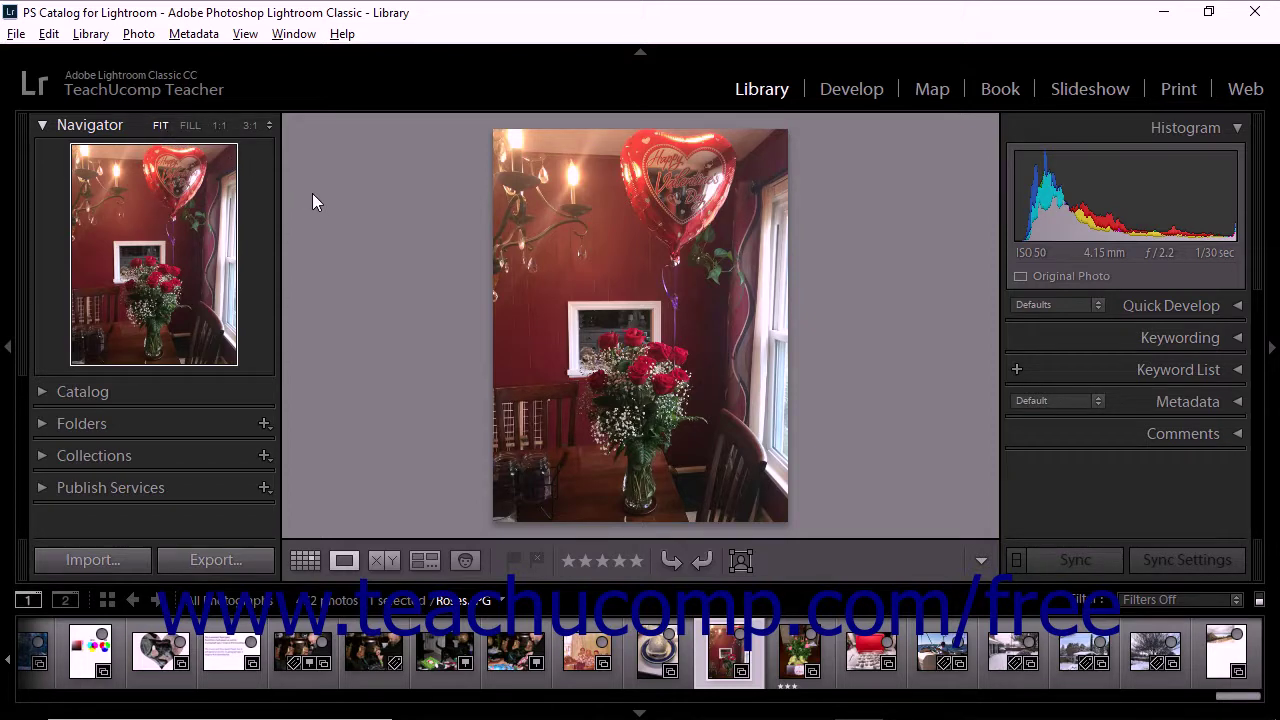
- Zoom between 1:1 on the chandelier and Fit repeatedly, finishing at Fit
{"action": "left_click", "coordinate": [557, 235]}
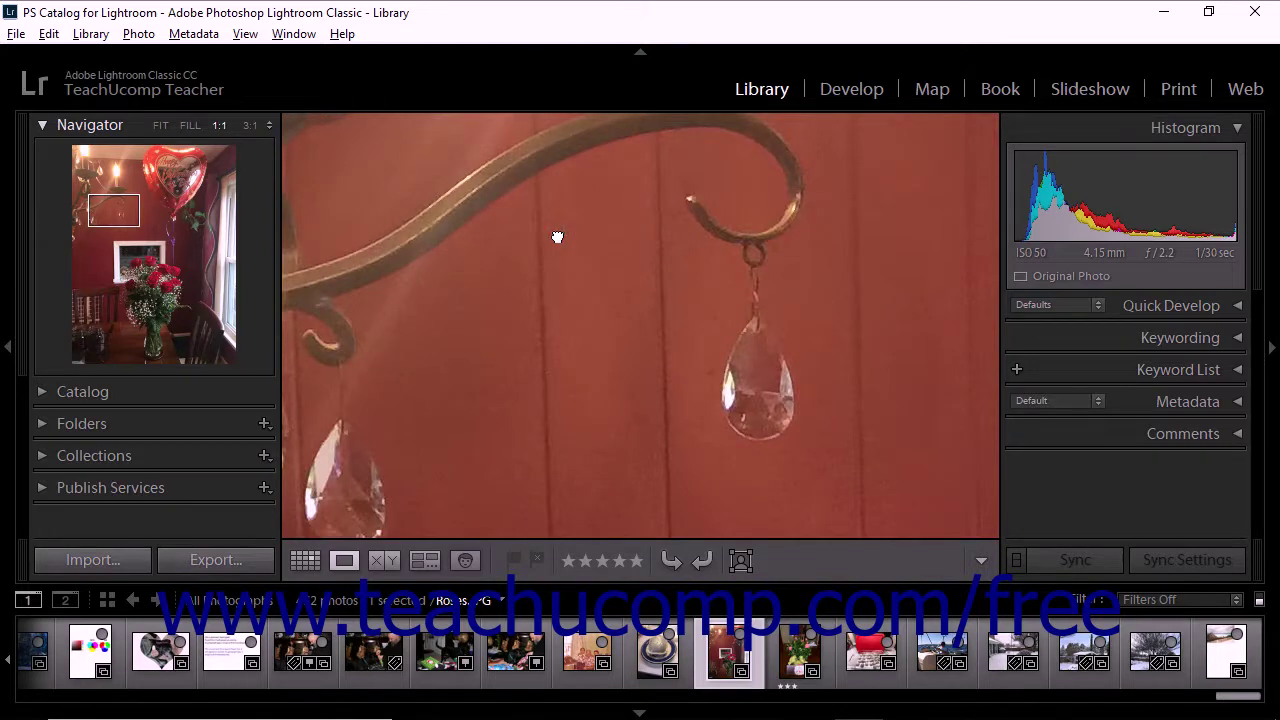
{"action": "left_click", "coordinate": [557, 235]}
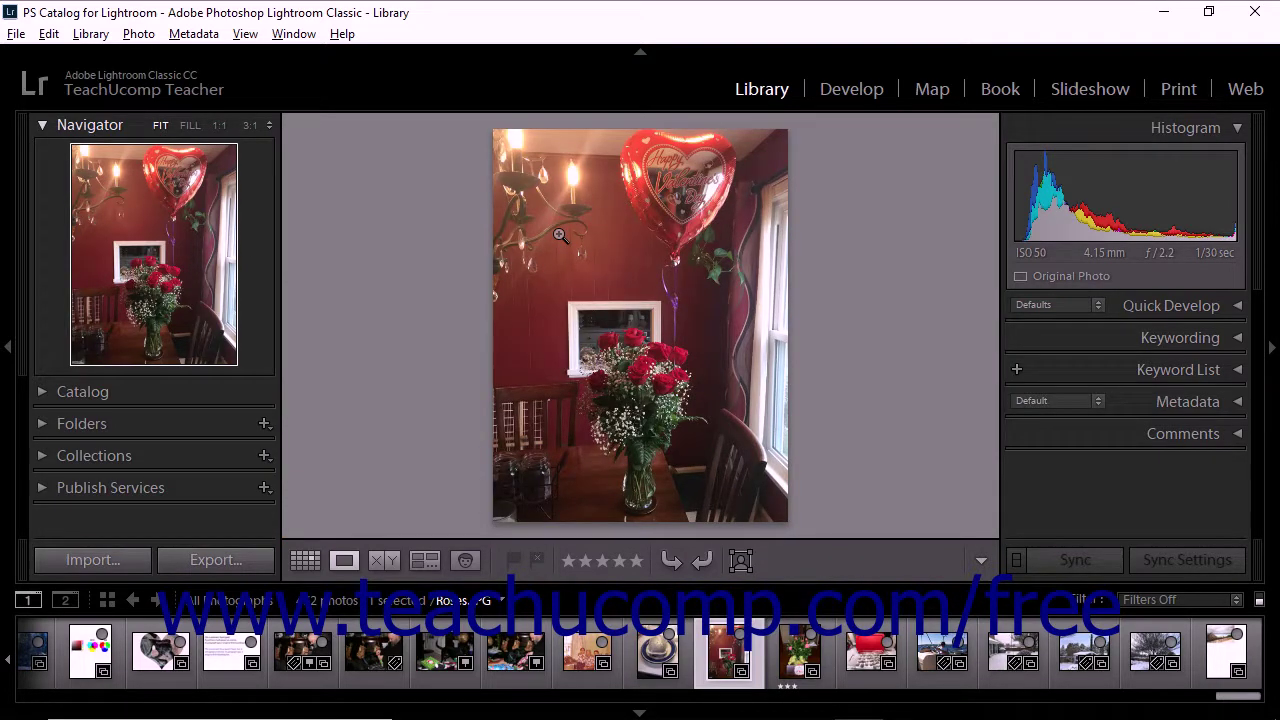
{"action": "left_click", "coordinate": [560, 235]}
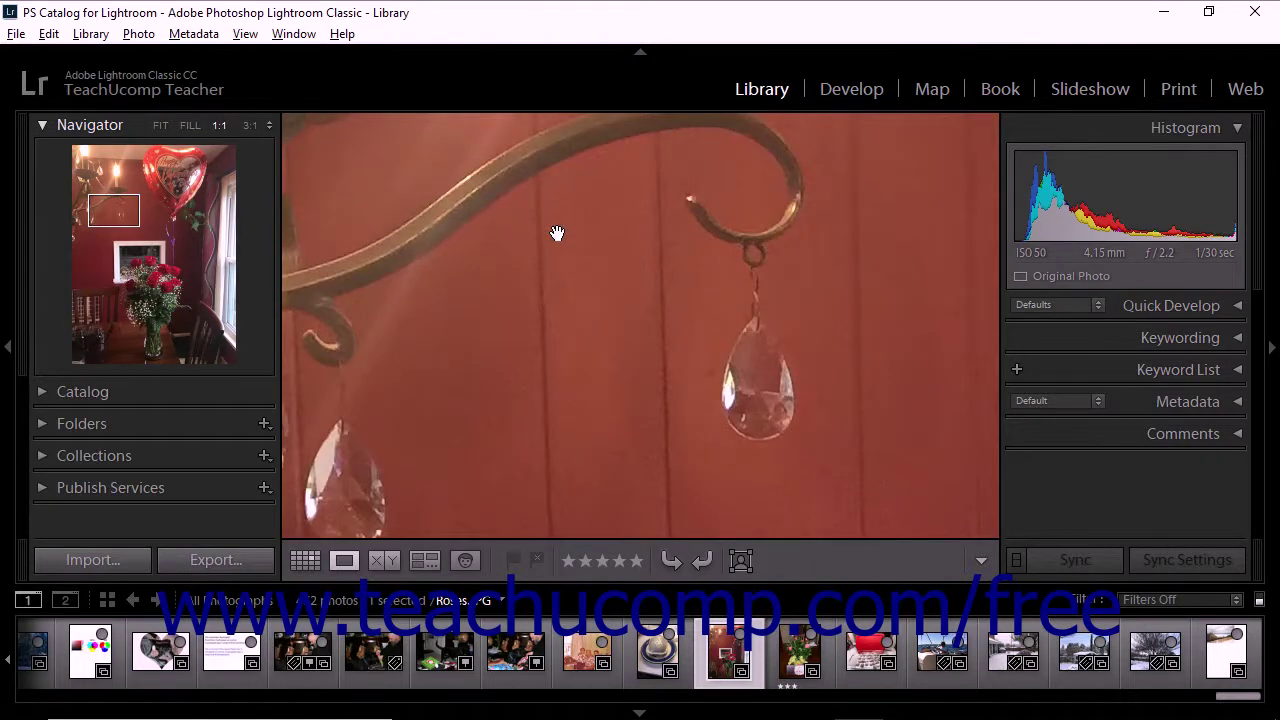
{"action": "left_click", "coordinate": [560, 236]}
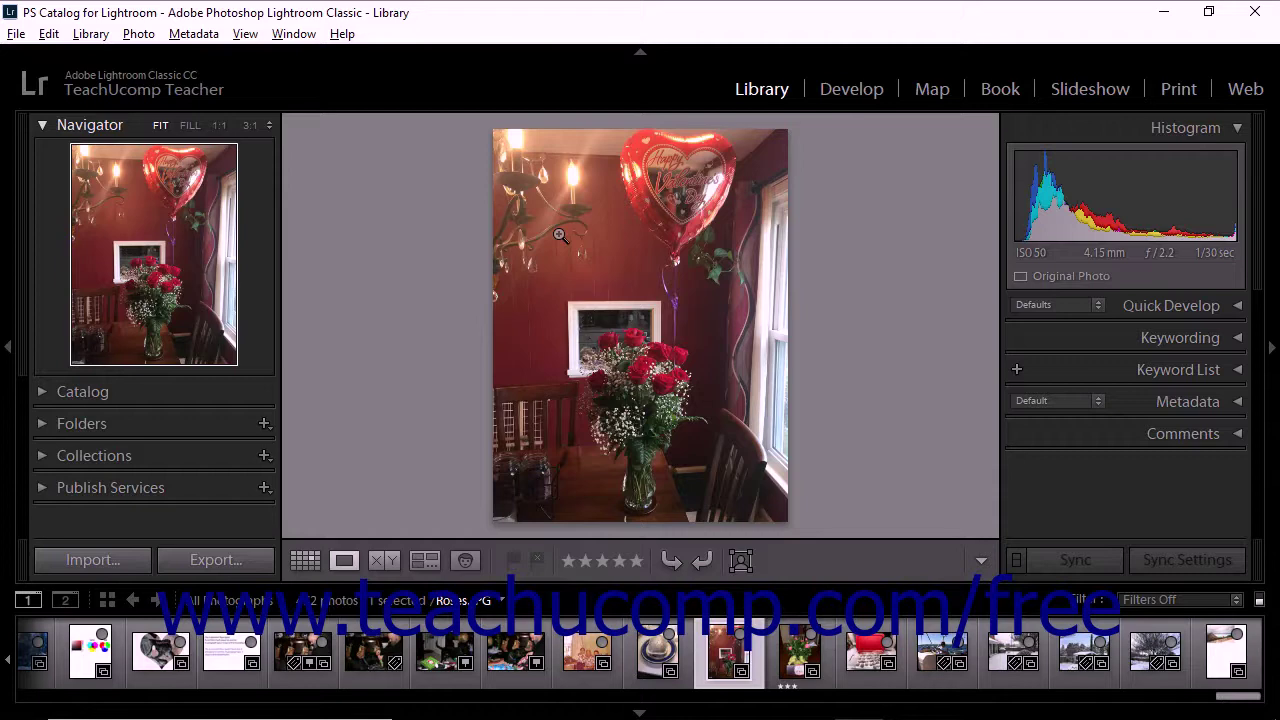
{"action": "left_click", "coordinate": [560, 235]}
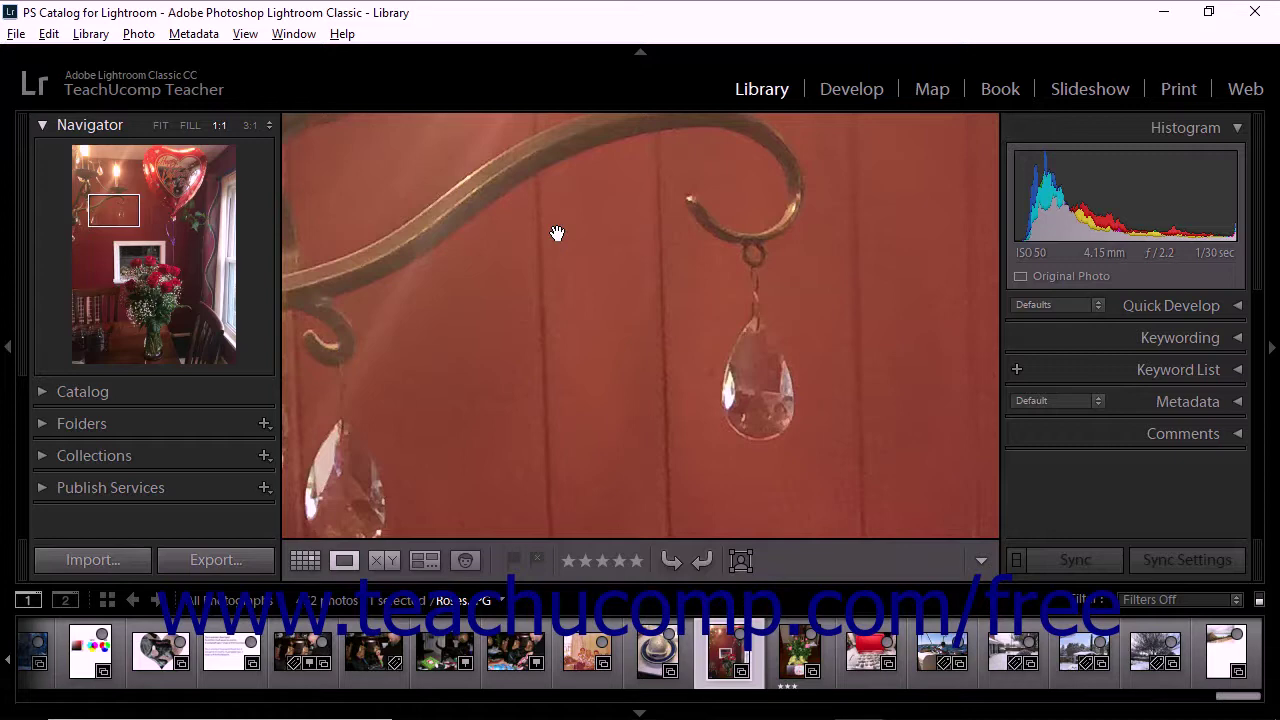
{"action": "left_click", "coordinate": [557, 233]}
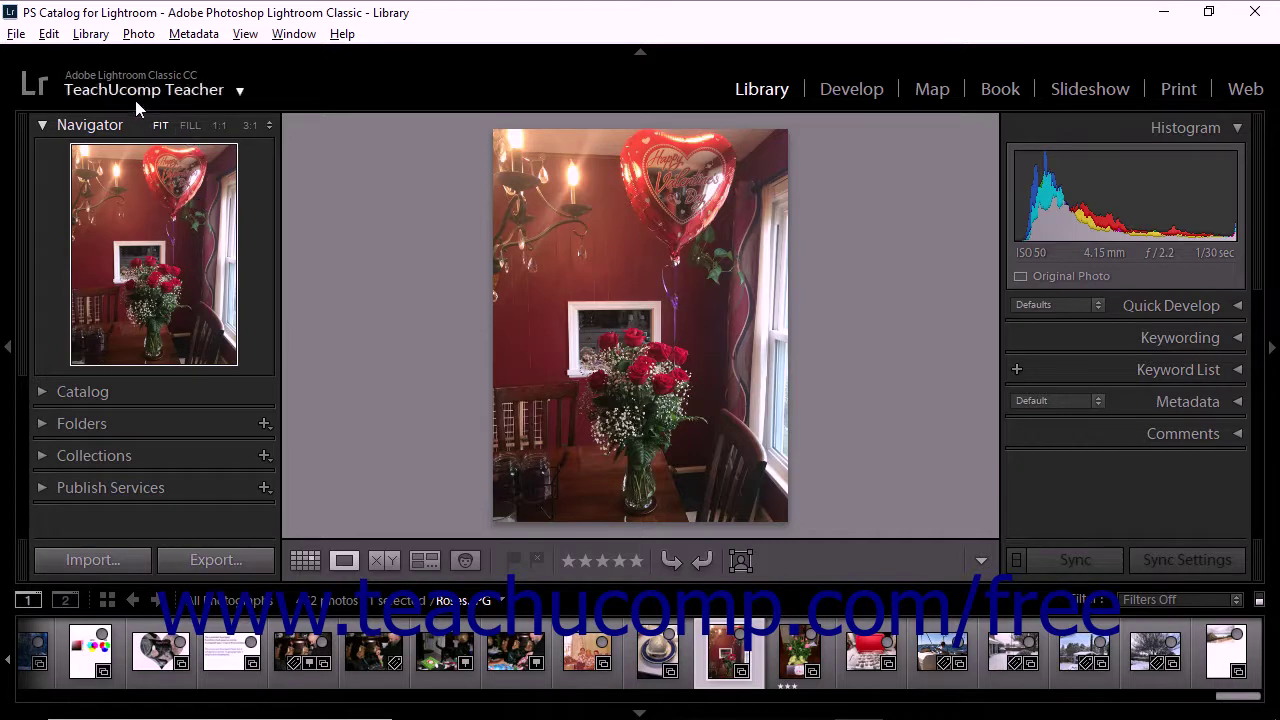
{"action": "left_click", "coordinate": [243, 34]}
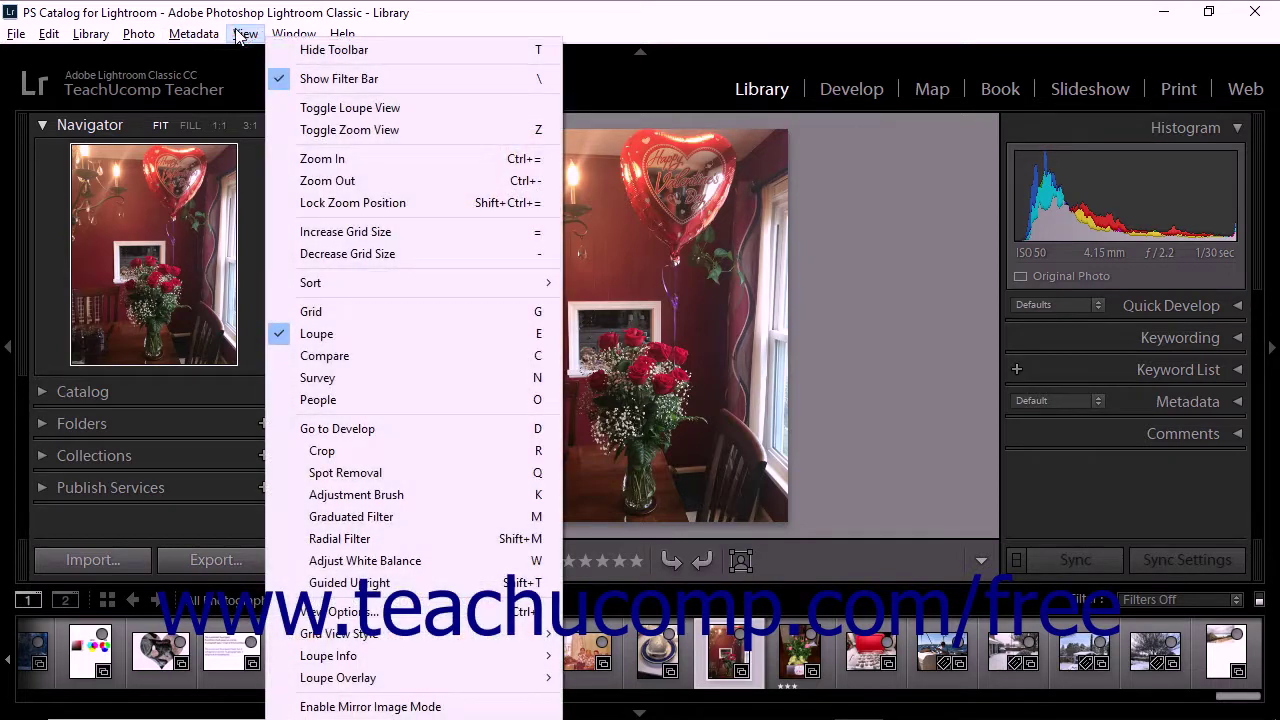
{"action": "left_click", "coordinate": [322, 158]}
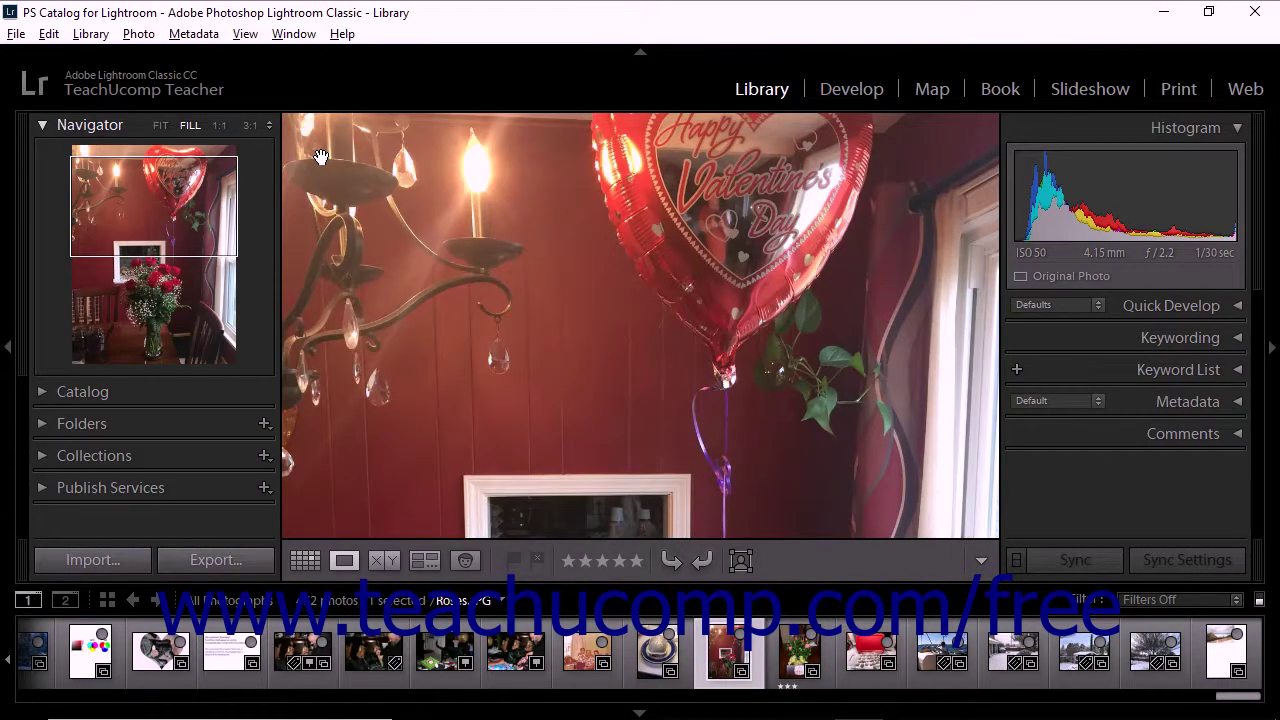
{"action": "left_click", "coordinate": [246, 34]}
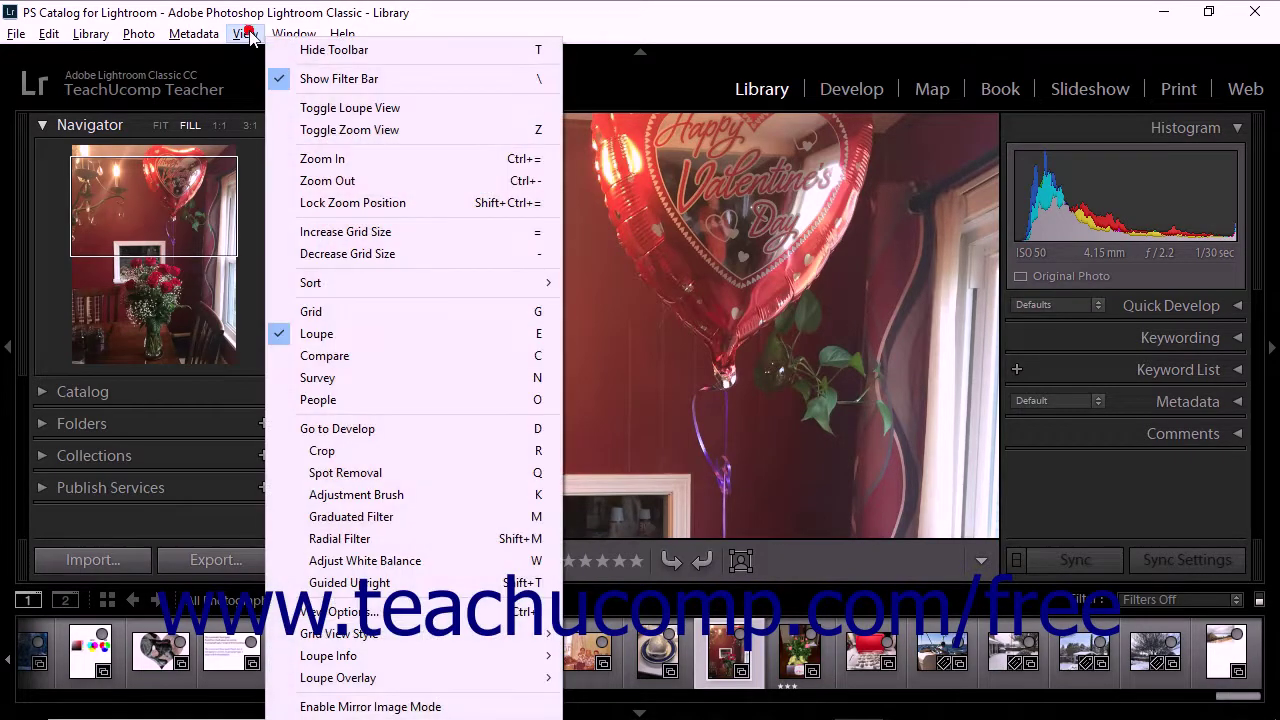
{"action": "left_click", "coordinate": [335, 186]}
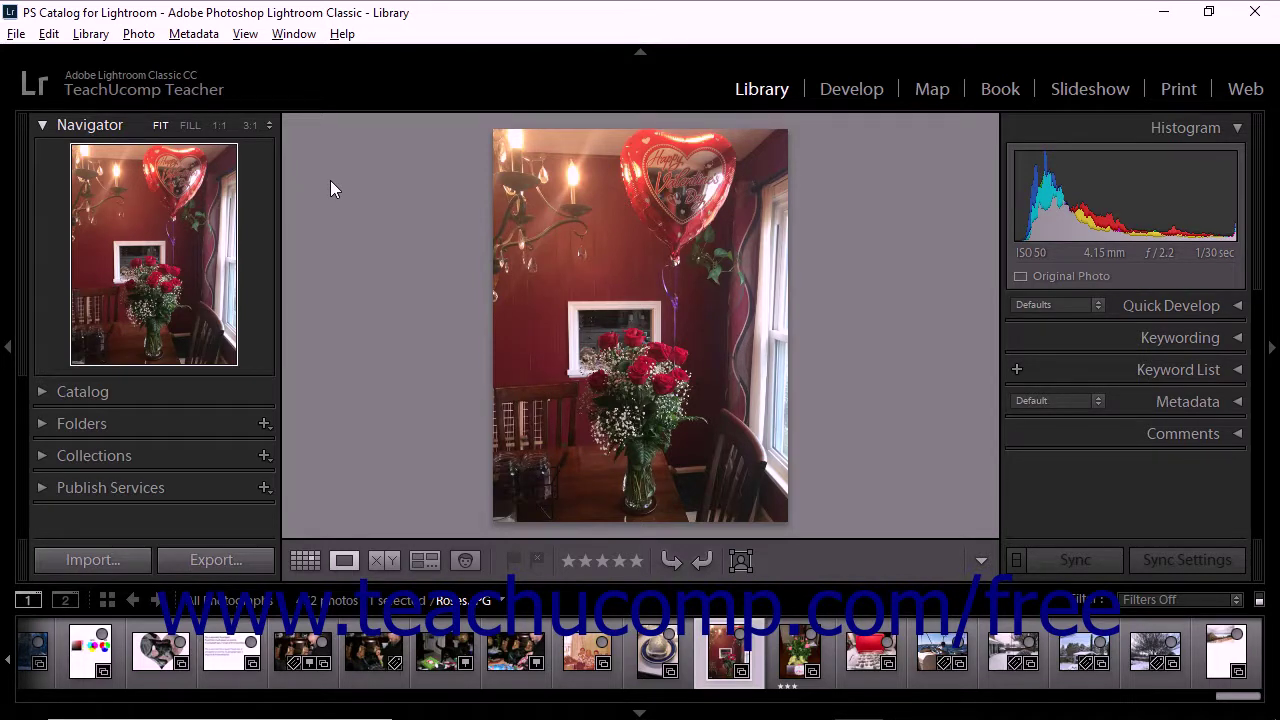
{"action": "left_click", "coordinate": [245, 34]}
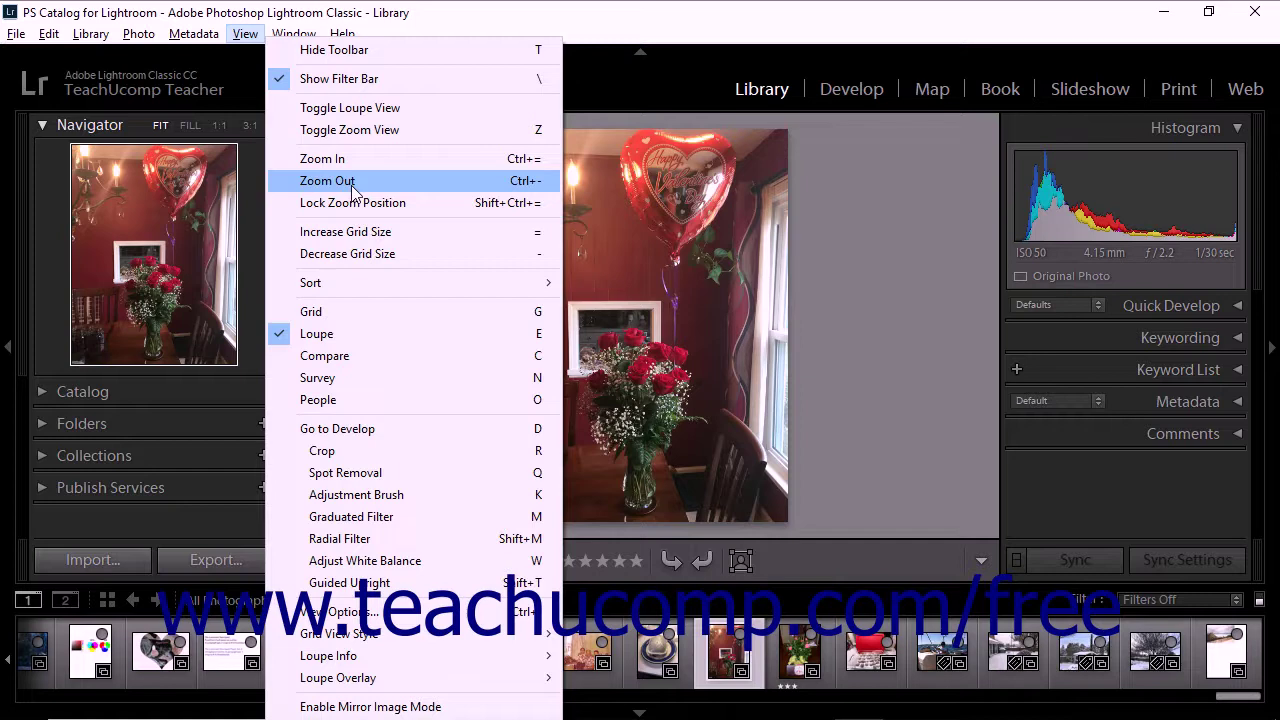
{"action": "mouse_move", "coordinate": [342, 34]}
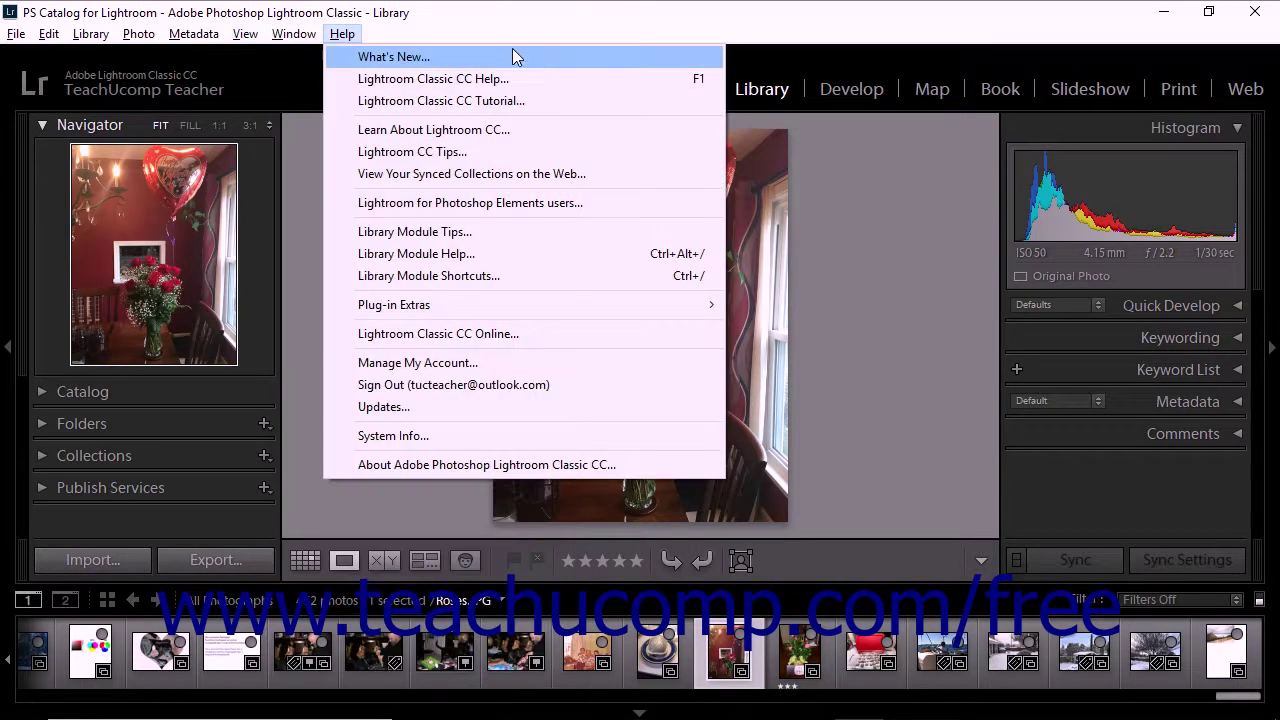
- Dismiss the help options and view the chandelier at 1:1, then back at Fit
{"action": "left_click", "coordinate": [557, 40]}
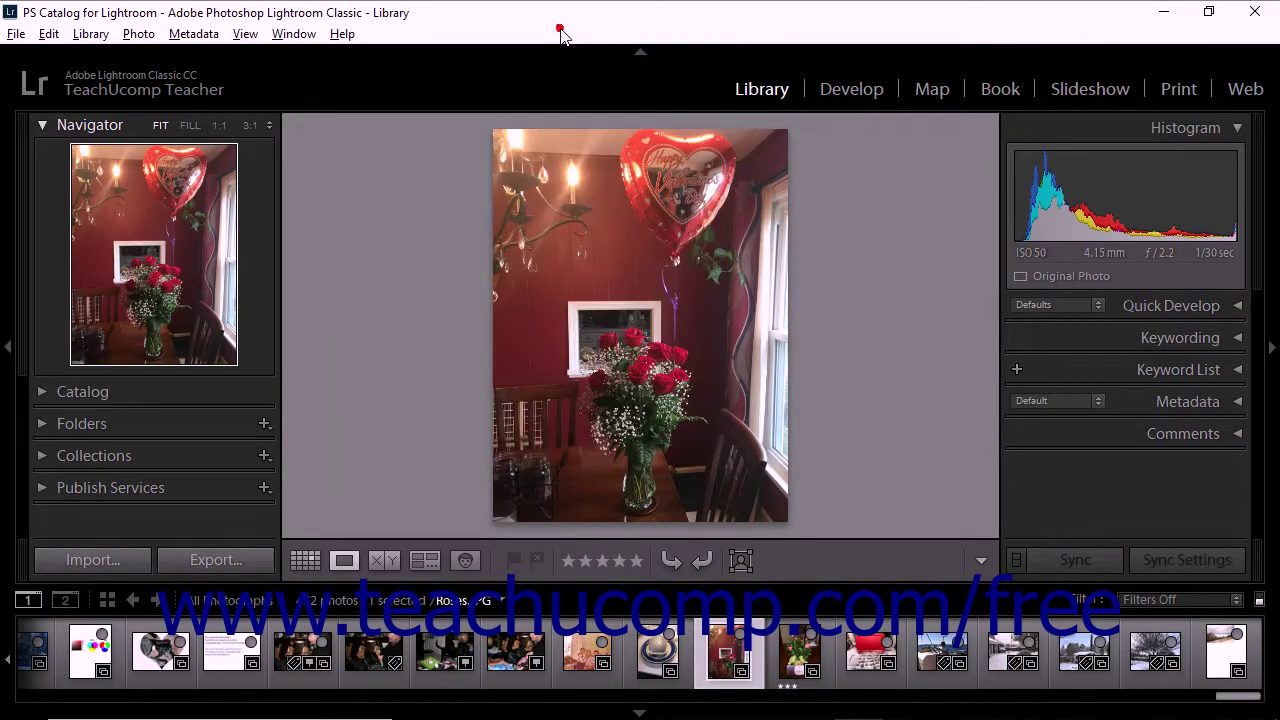
{"action": "left_click", "coordinate": [496, 268]}
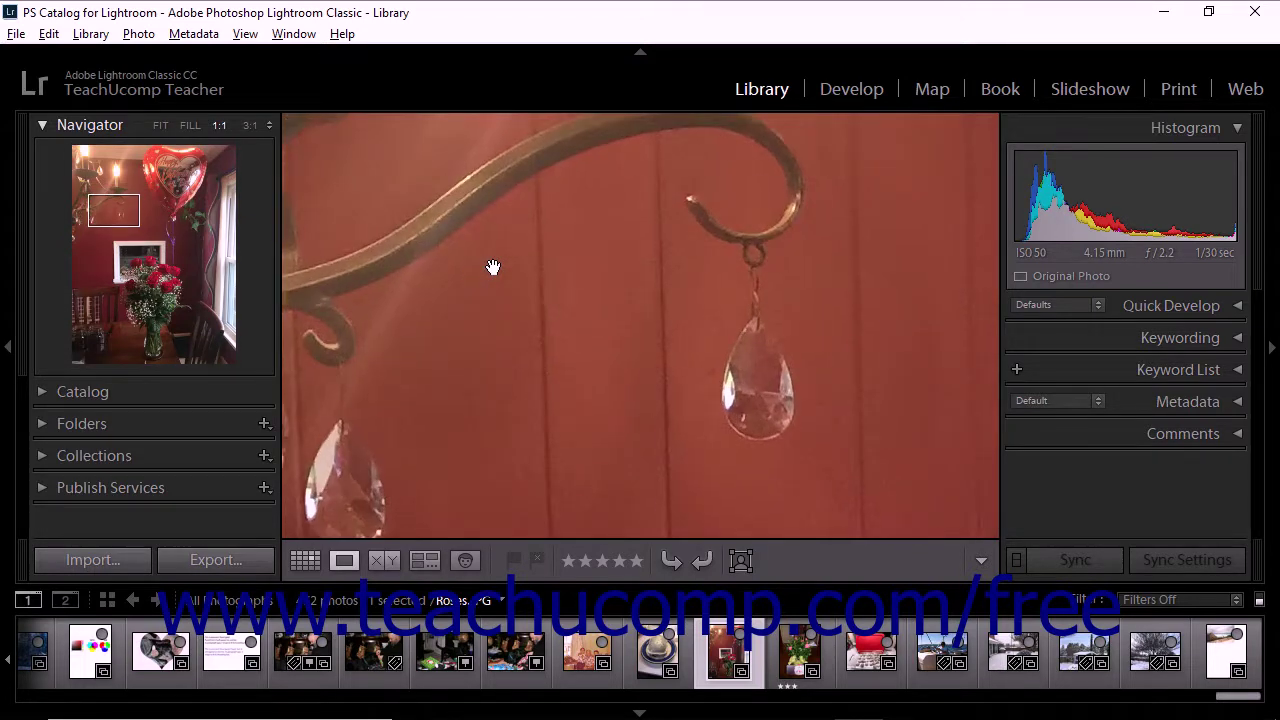
{"action": "left_click", "coordinate": [494, 268]}
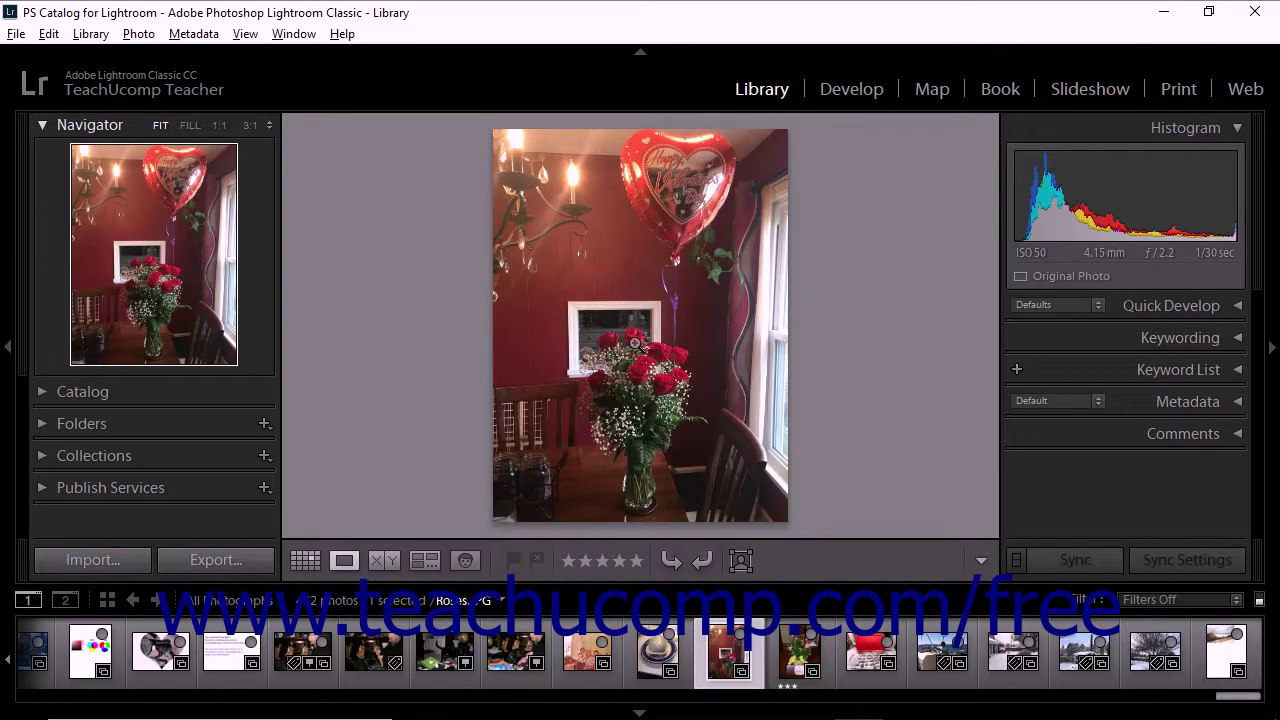
- Inspect the rose bouquet at 1:1, return to Fit, and open Edit > Preferences
{"action": "left_click", "coordinate": [634, 343]}
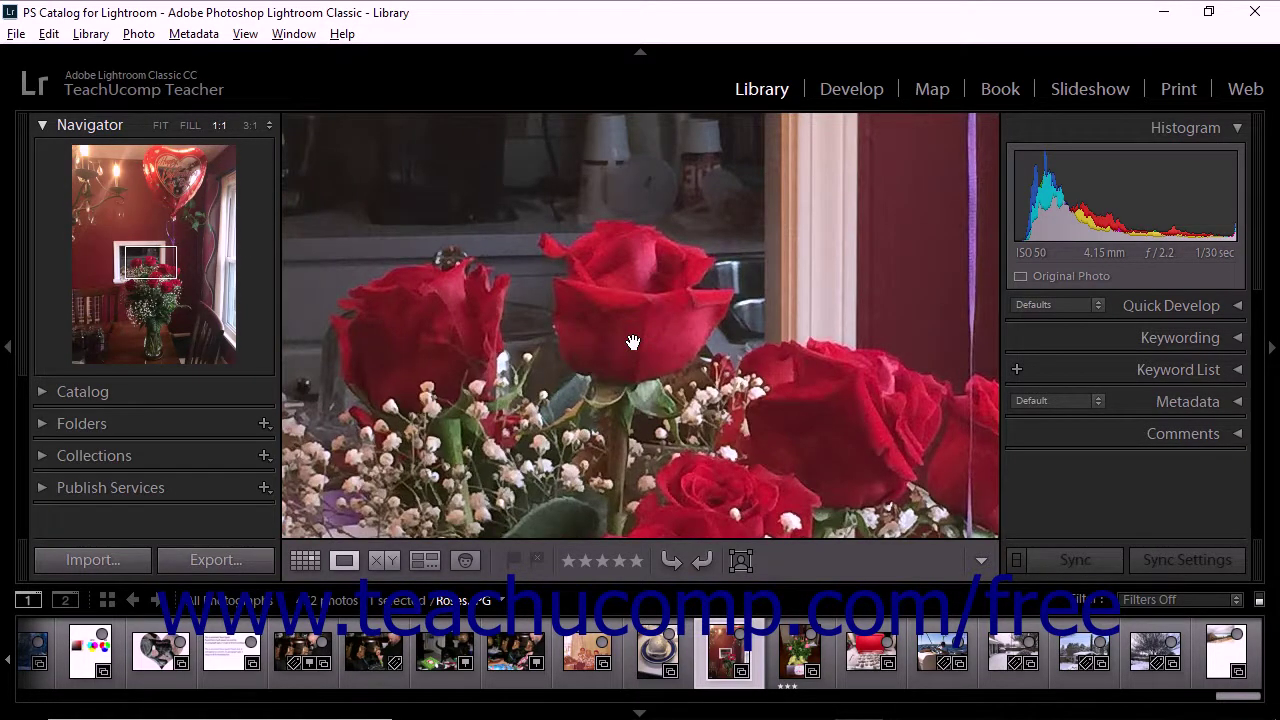
{"action": "left_click_drag", "start_coordinate": [634, 343], "coordinate": [787, 60]}
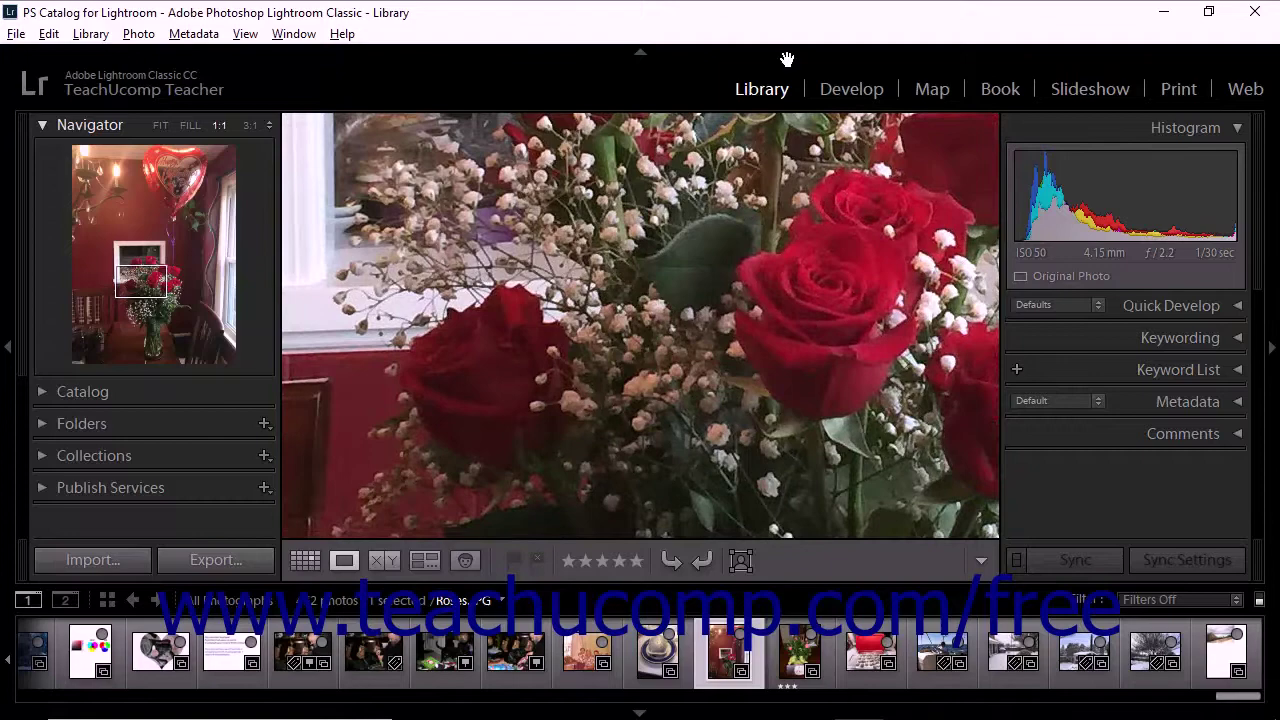
{"action": "left_click", "coordinate": [636, 221]}
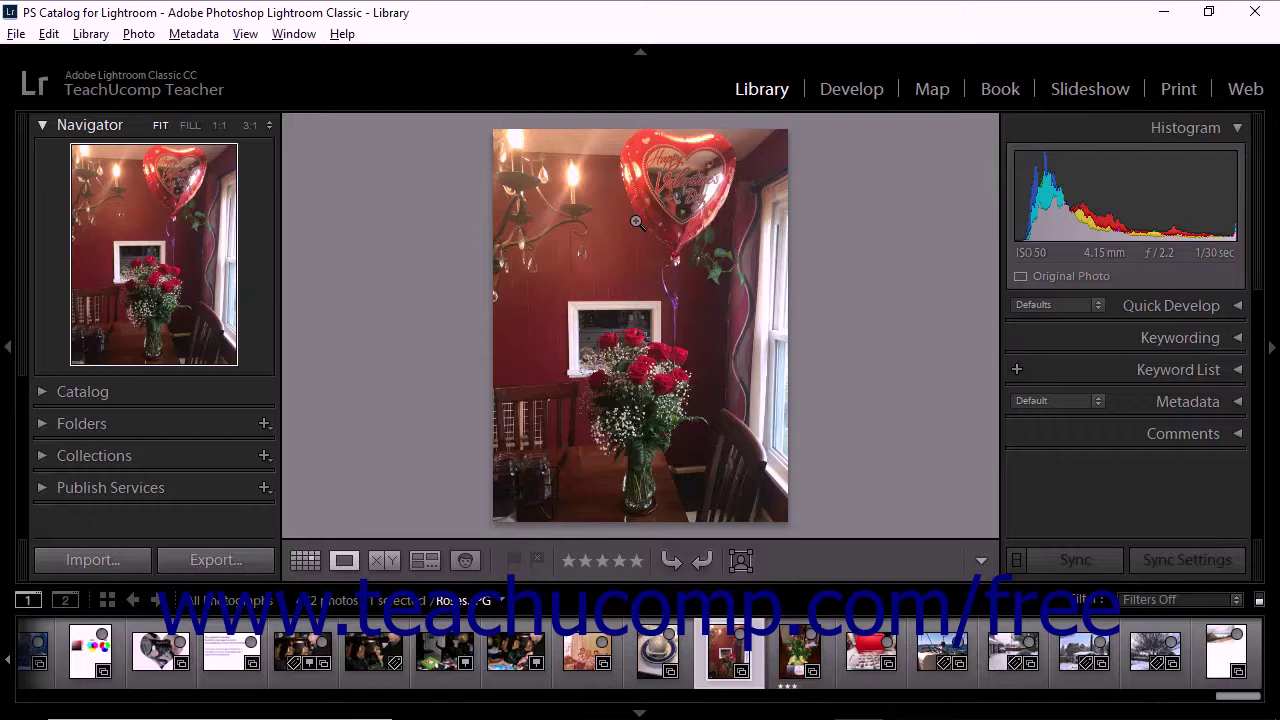
{"action": "left_click", "coordinate": [48, 34]}
{"action": "left_click", "coordinate": [88, 348]}
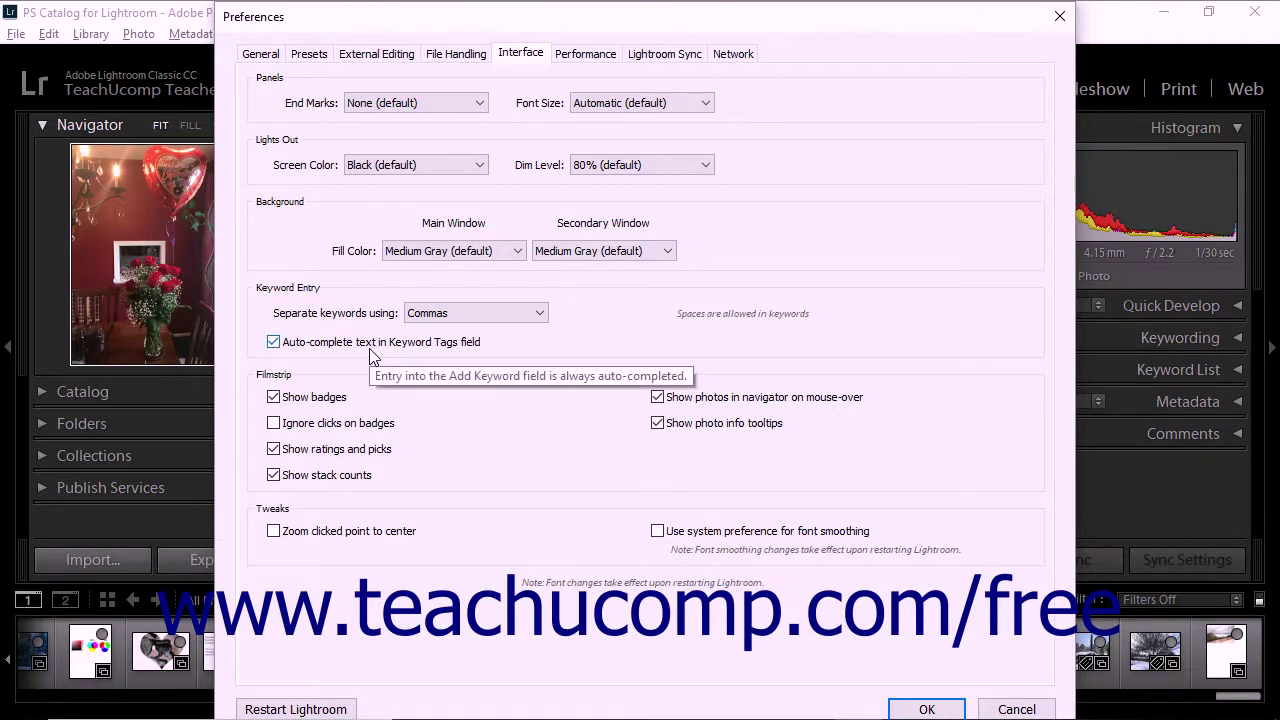
- In Interface preferences, leave 'Zoom clicked point to center' unchecked and confirm with OK
{"action": "left_click", "coordinate": [302, 505]}
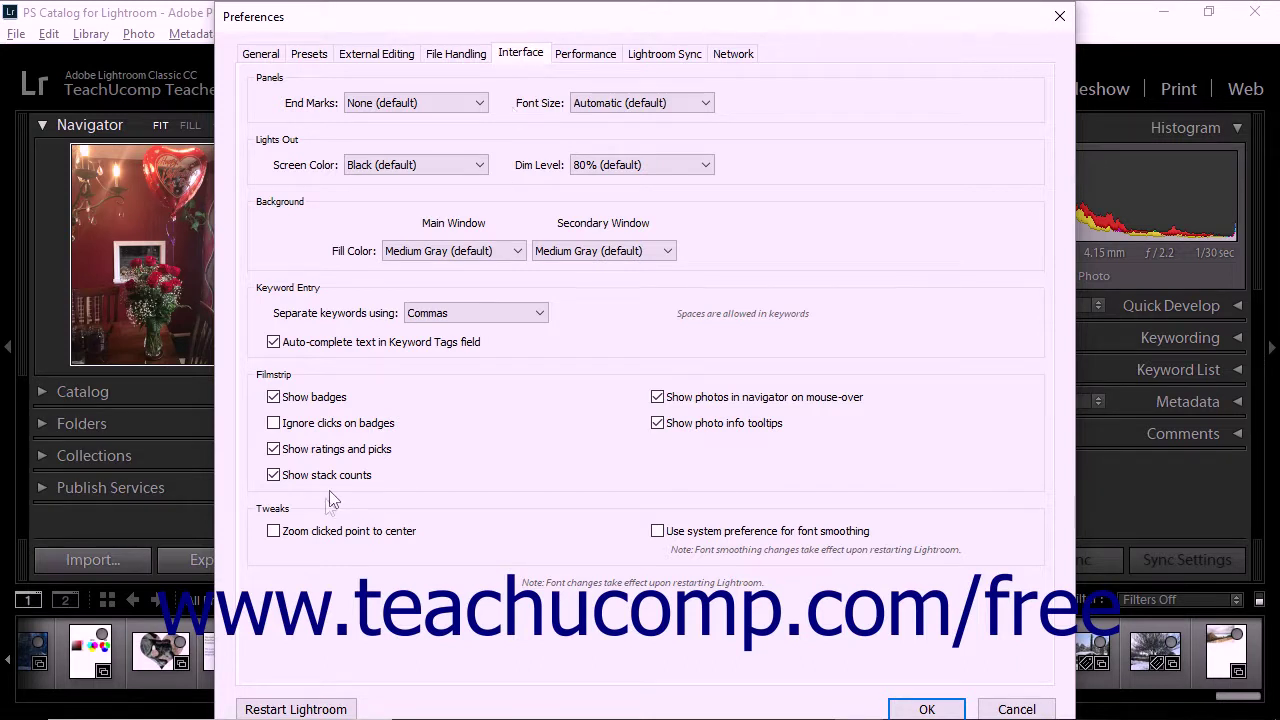
{"action": "left_click", "coordinate": [310, 531]}
{"action": "left_click", "coordinate": [310, 531]}
{"action": "left_click", "coordinate": [903, 709]}
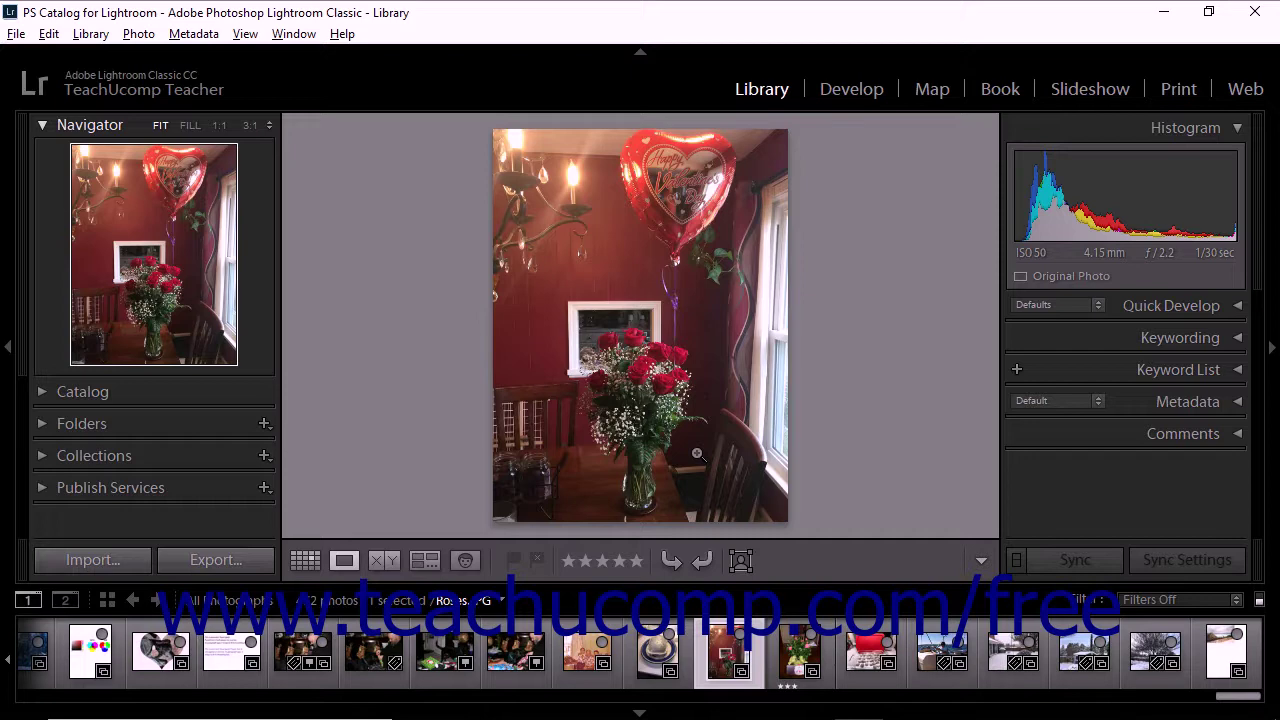
- Enable View > Loupe Info > Show Info Overlay and cycle it with I
{"action": "left_click", "coordinate": [245, 34]}
{"action": "mouse_move", "coordinate": [389, 660]}
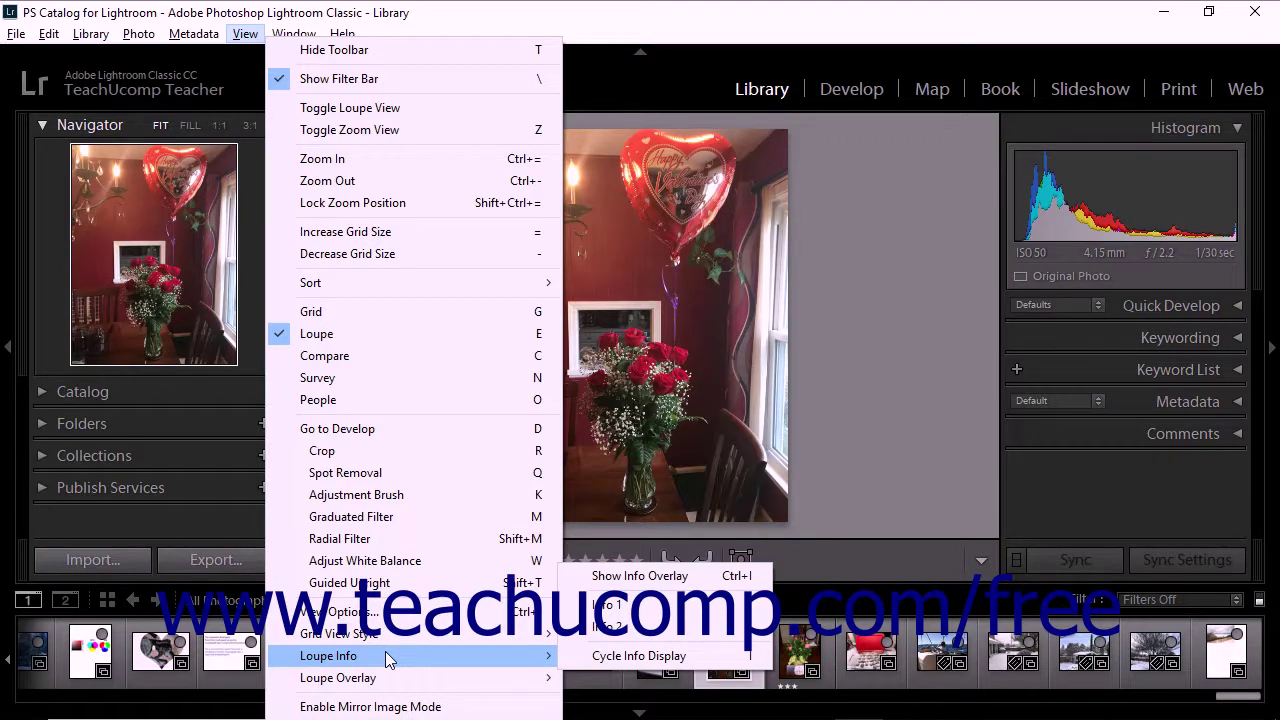
{"action": "left_click", "coordinate": [618, 577]}
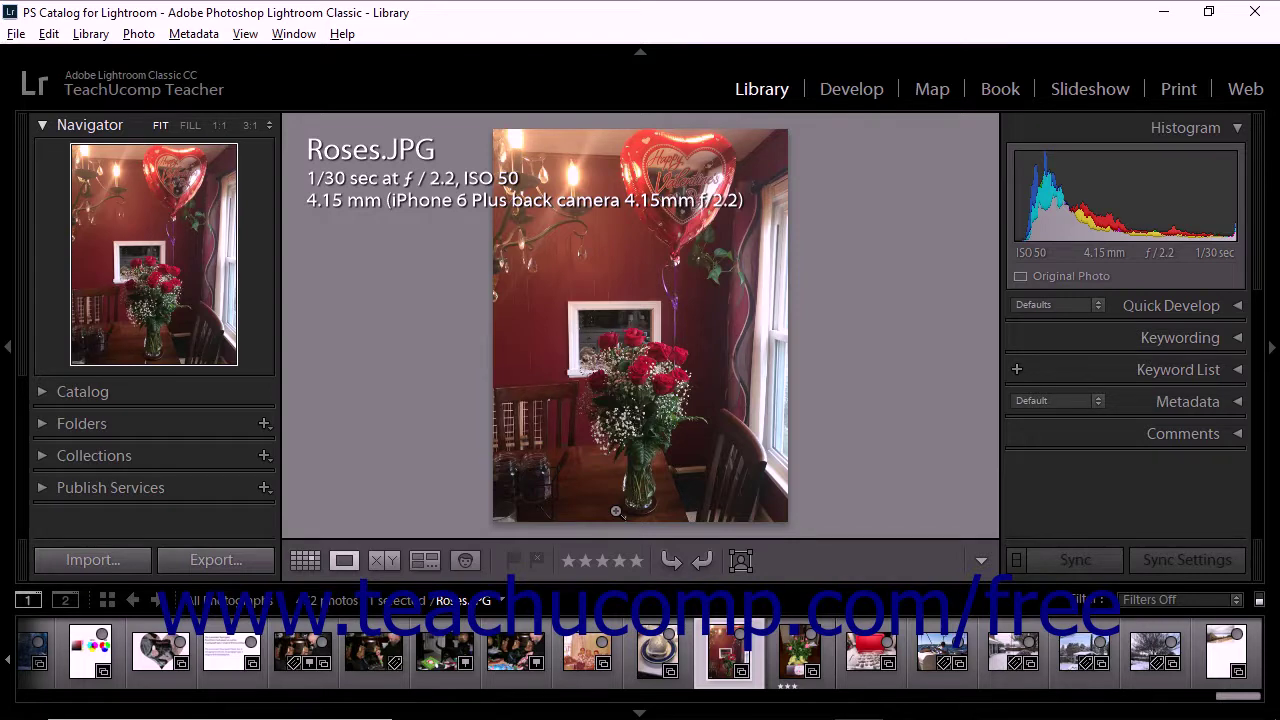
{"action": "key", "text": "i"}
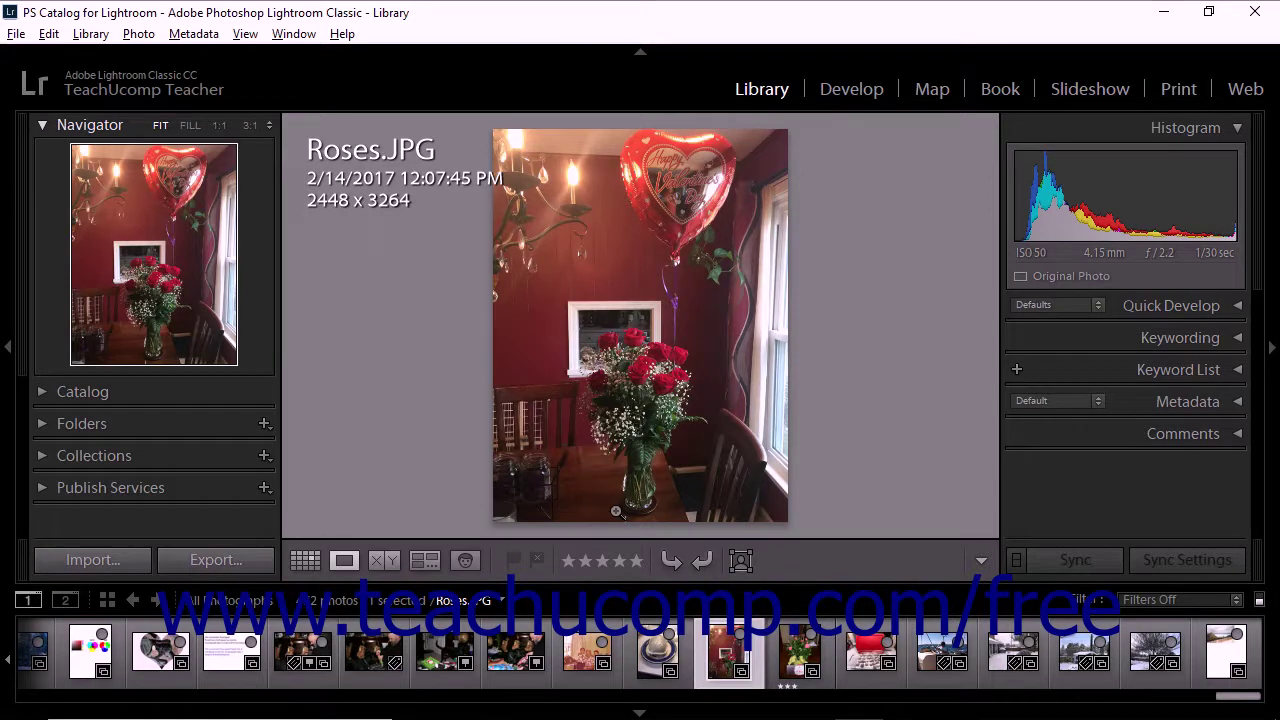
{"action": "key", "text": "i"}
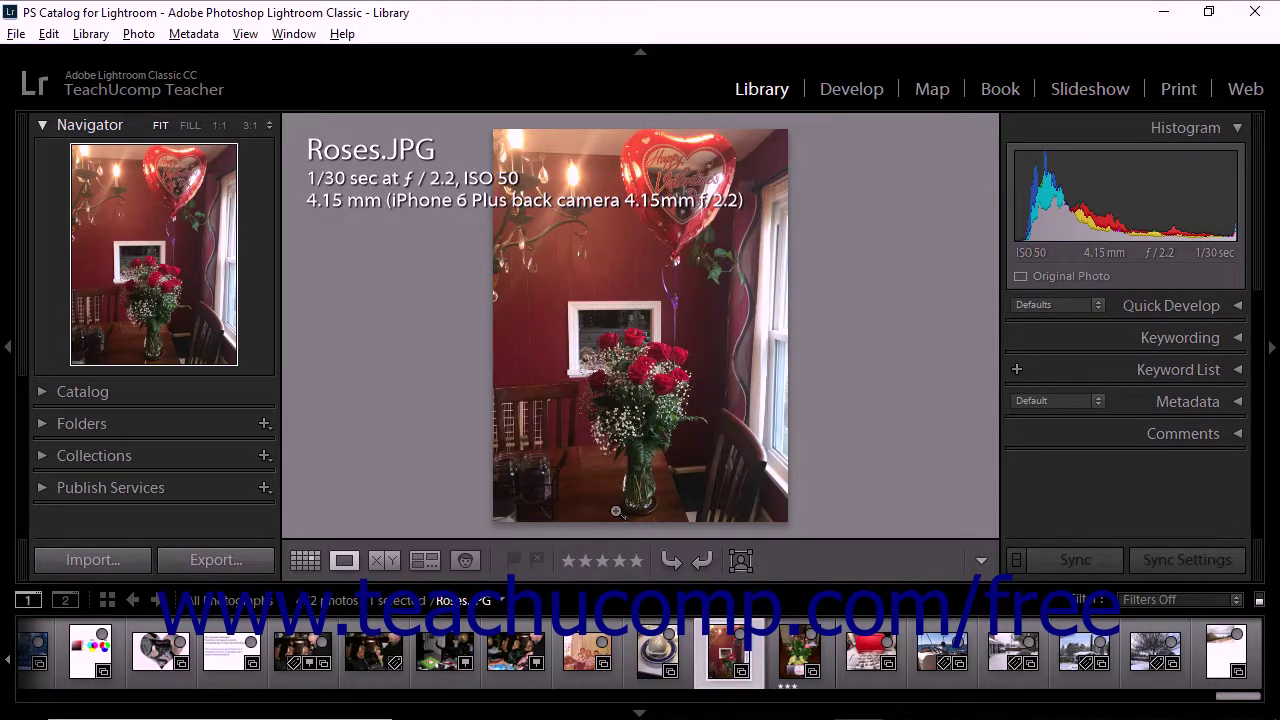